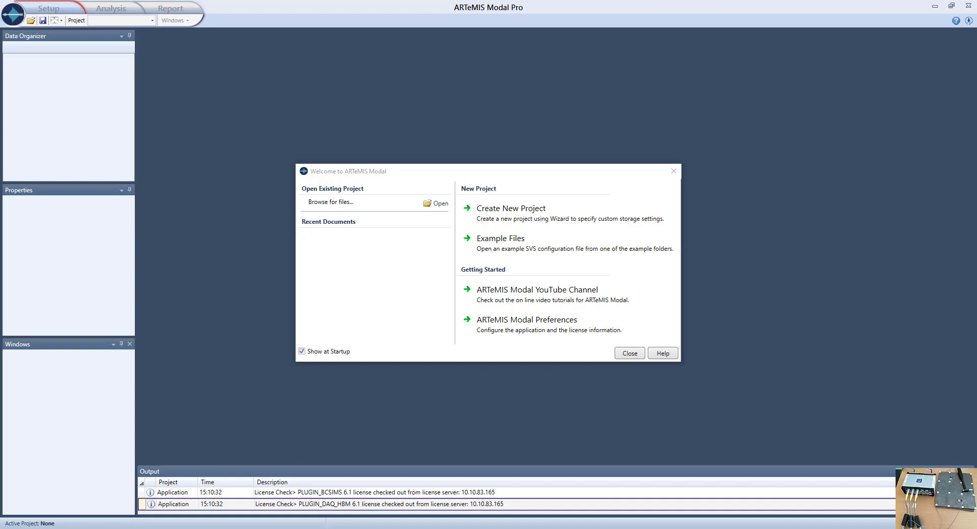
# Create a blank EMA project with internal storage and import the Steel Plate.uff geometry in Prepare Geometry.
pyautogui.click(494, 211)
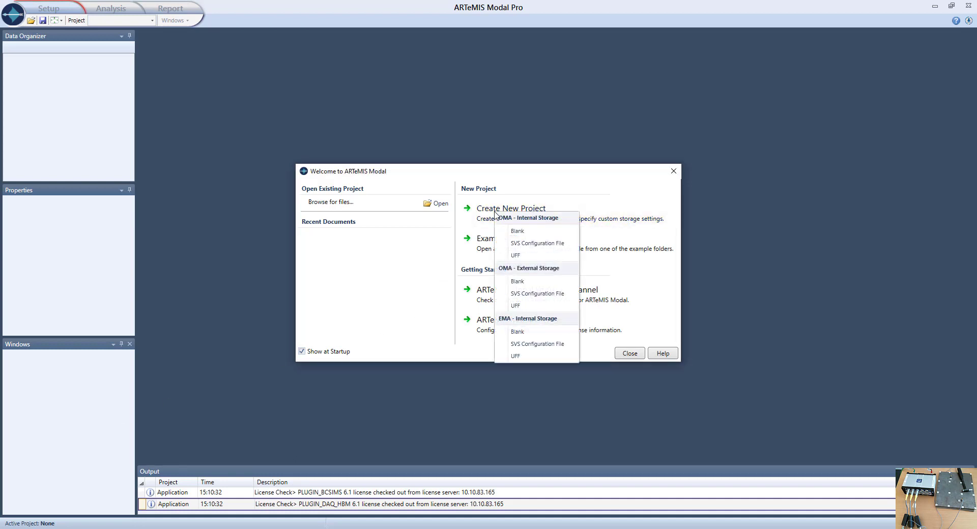
pyautogui.click(517, 332)
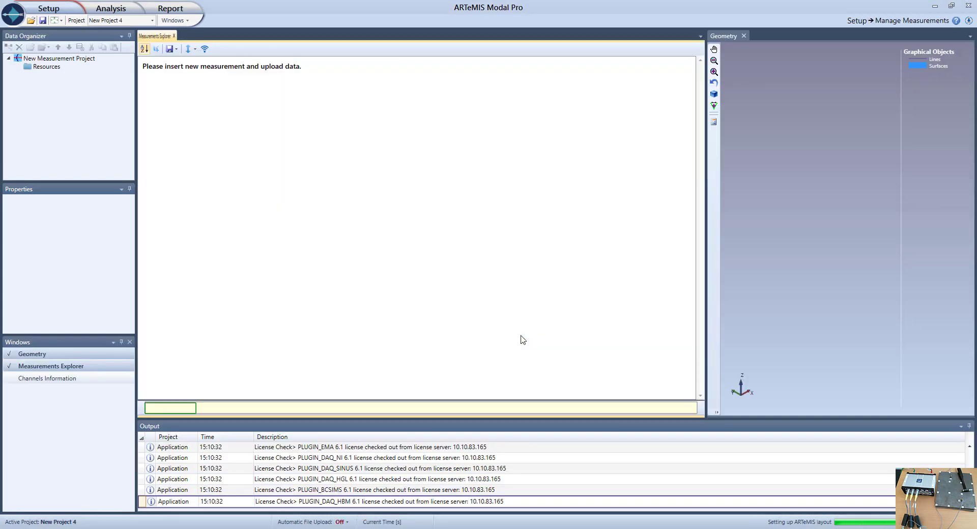
pyautogui.click(45, 10)
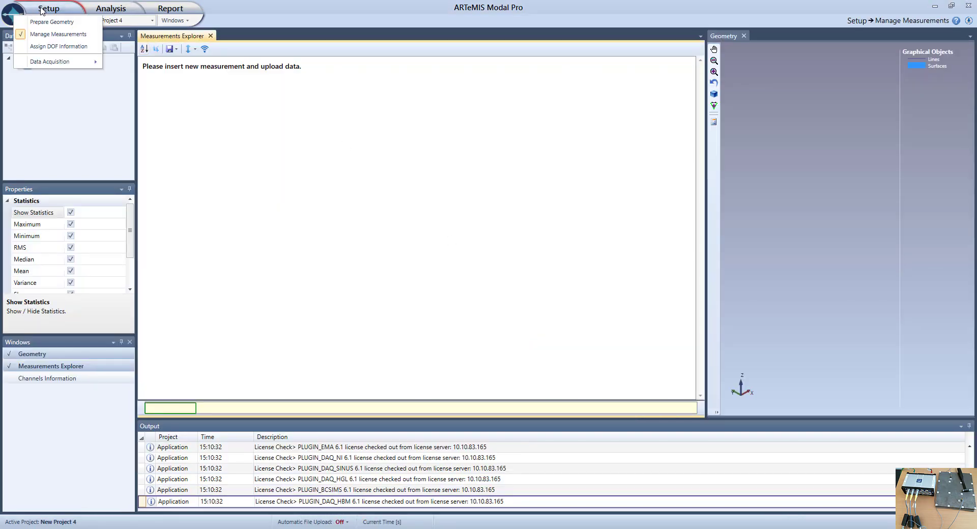
pyautogui.click(50, 23)
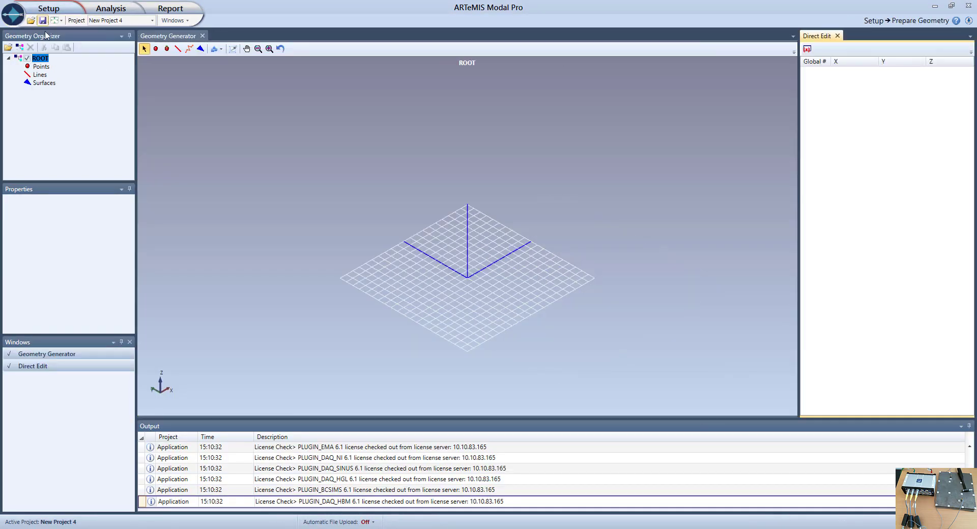
pyautogui.click(9, 48)
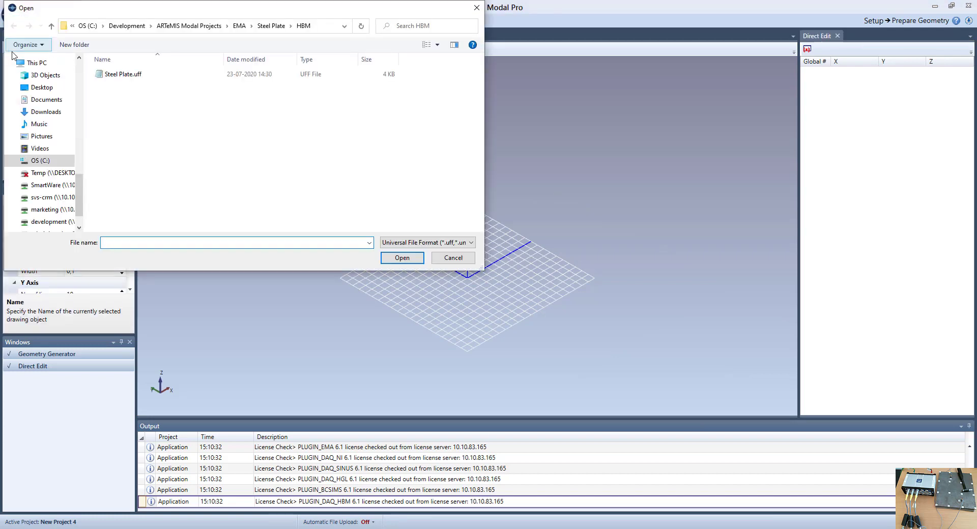
pyautogui.doubleClick(122, 75)
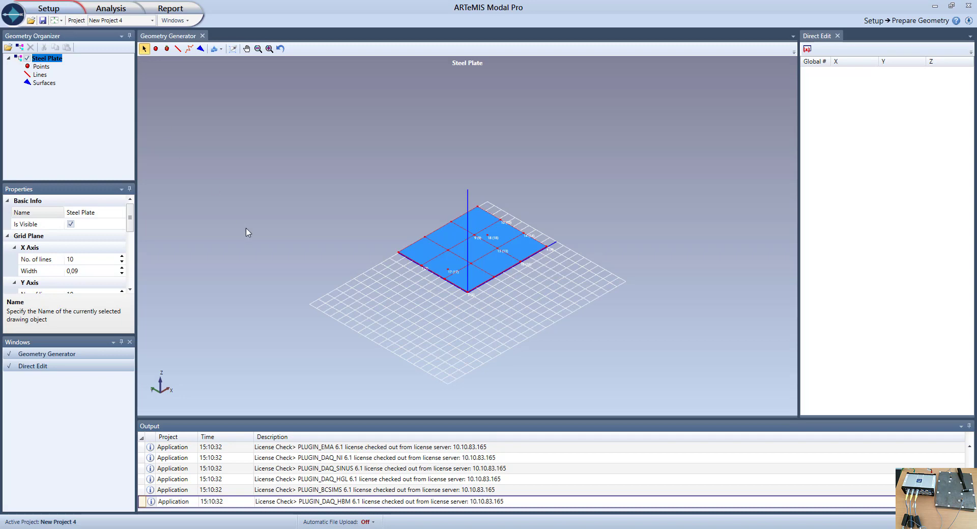
pyautogui.scroll(5, 335, 280)
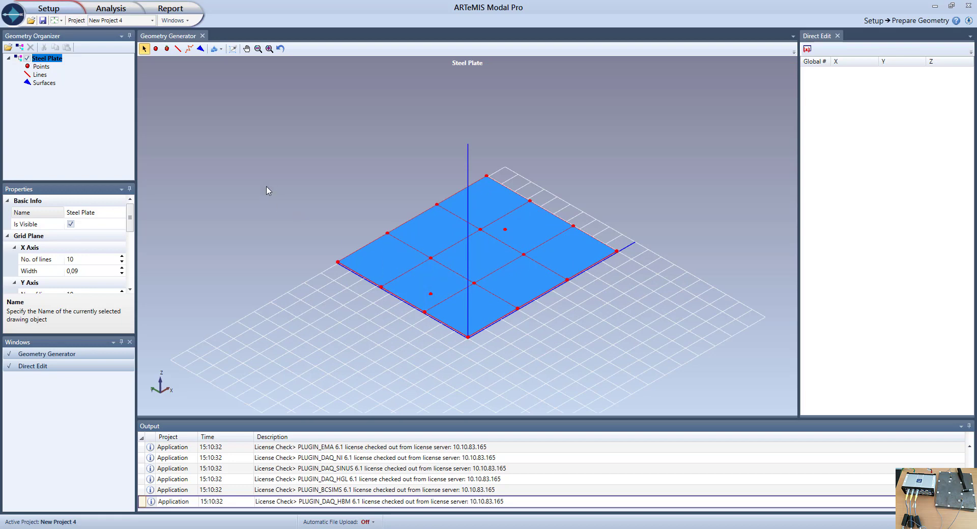
# Add a test setup with three channels to the measurement project in Assign DOF Information.
pyautogui.click(37, 10)
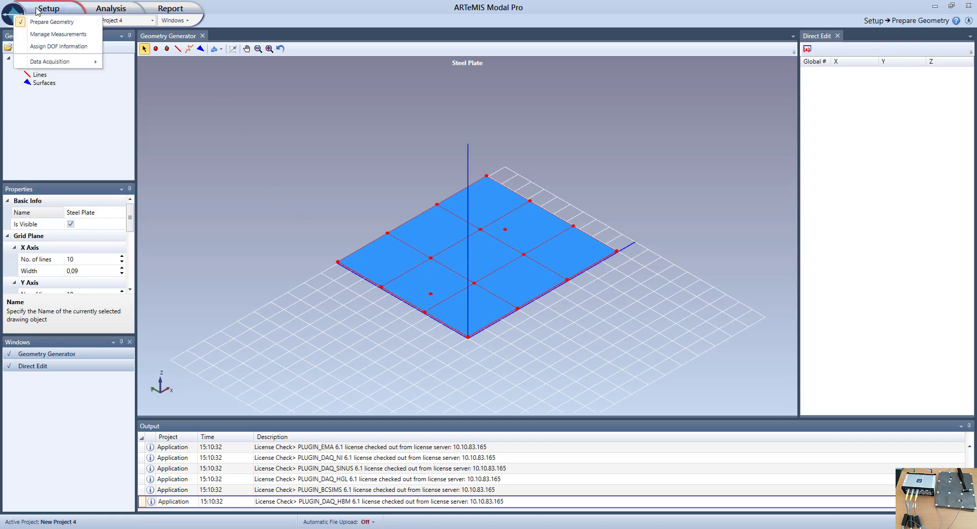
pyautogui.click(46, 47)
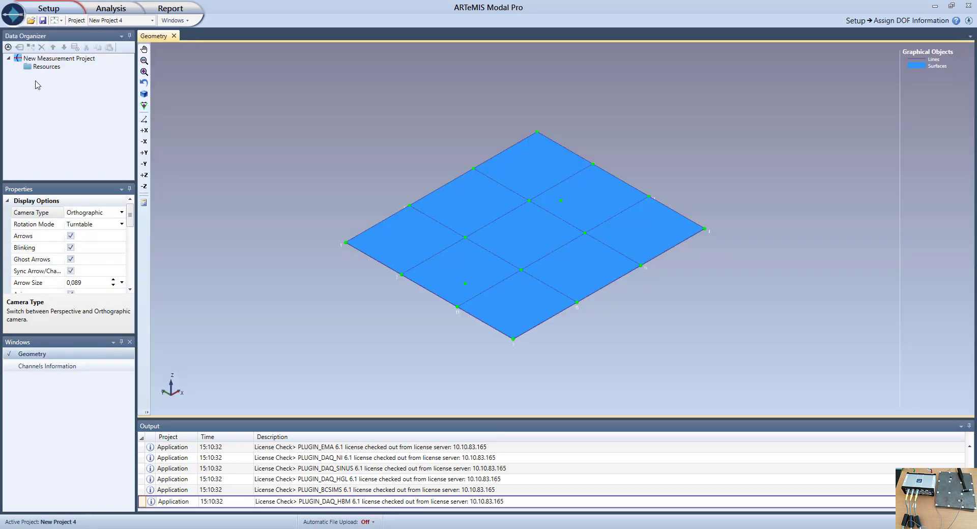
pyautogui.click(40, 60)
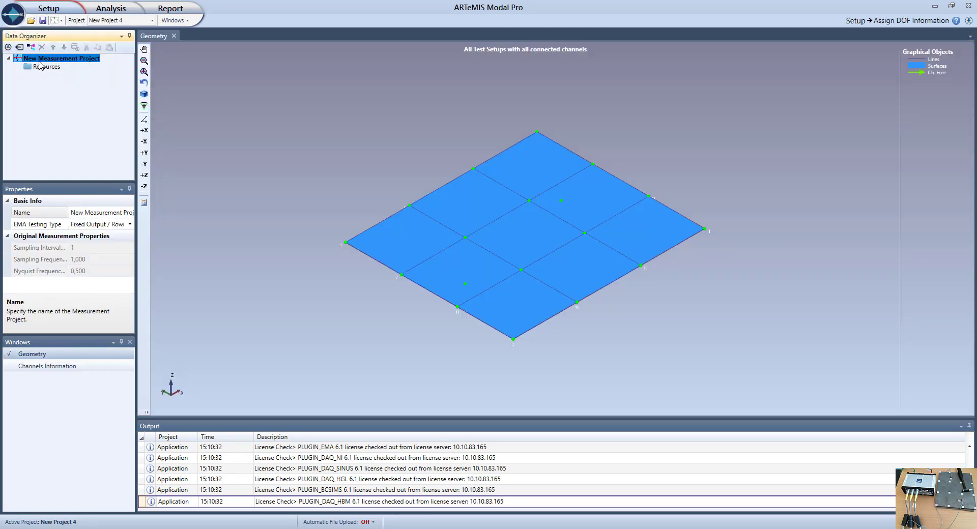
pyautogui.click(31, 47)
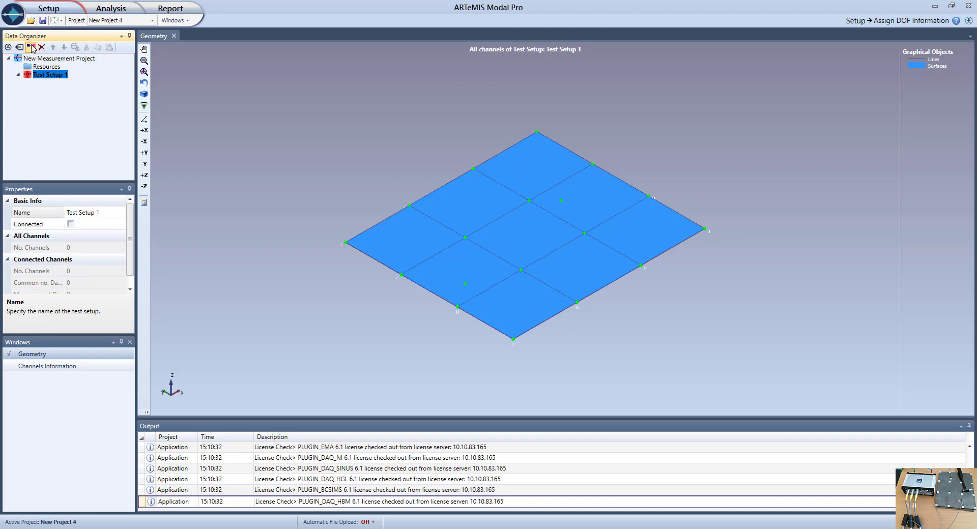
pyautogui.click(32, 47)
pyautogui.click(32, 47)
pyautogui.click(32, 47)
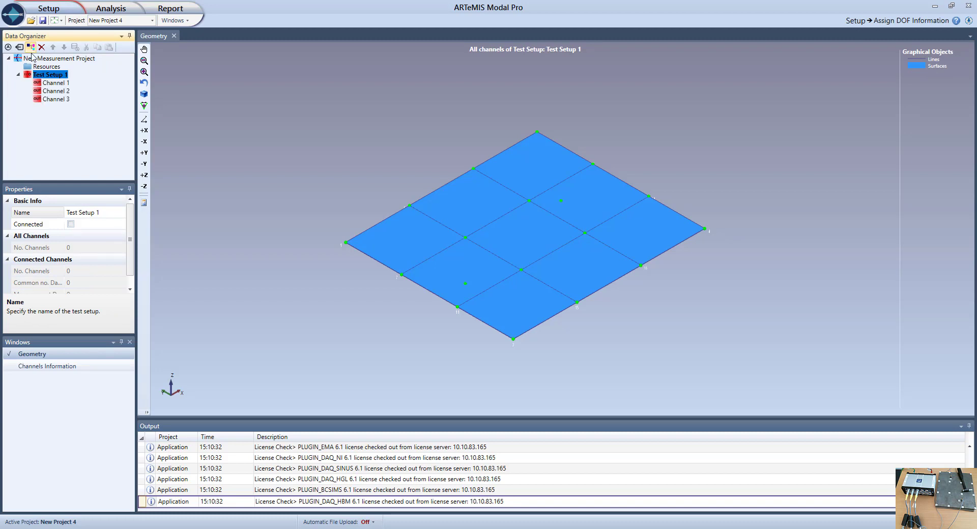
# Place Channel 1 on the plate's front corner node 3, with signal type Input and direction -Z.
pyautogui.click(56, 83)
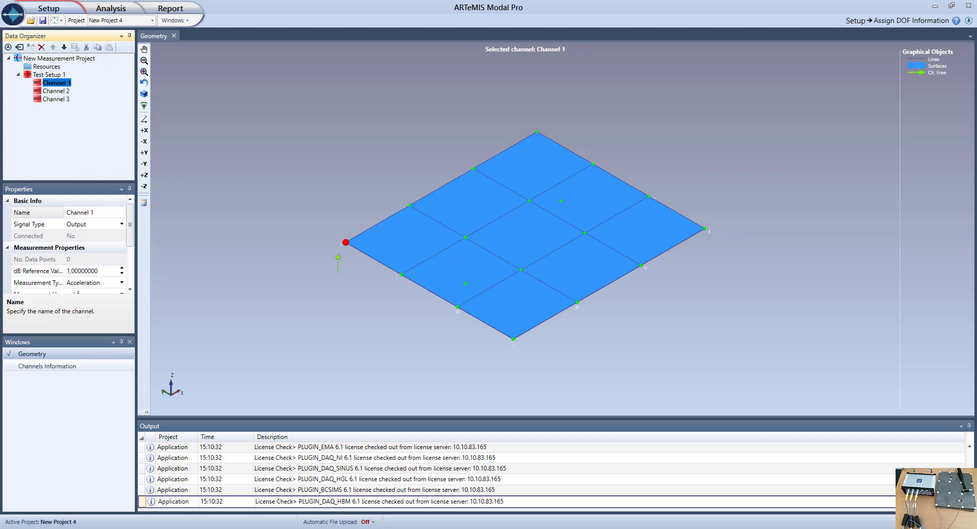
pyautogui.click(505, 359)
pyautogui.click(121, 224)
pyautogui.click(90, 245)
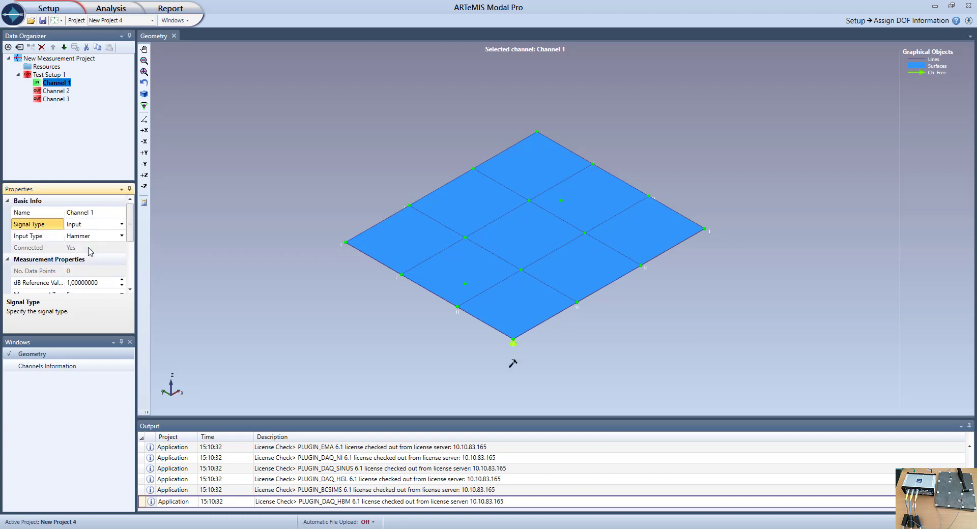
pyautogui.click(144, 187)
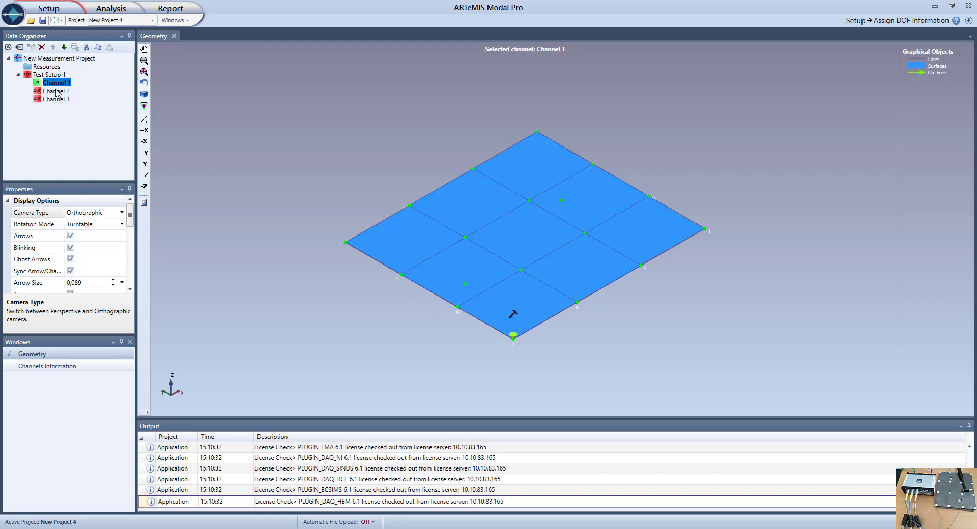
# Place output Channels 2 and 3 on the plate's two off-grid inner nodes, 17 and 18, in the +Z direction.
pyautogui.moveTo(58, 93)
pyautogui.mouseDown()
pyautogui.moveTo(401, 275)
pyautogui.moveTo(465, 284)
pyautogui.moveTo(402, 273)
pyautogui.mouseUp()
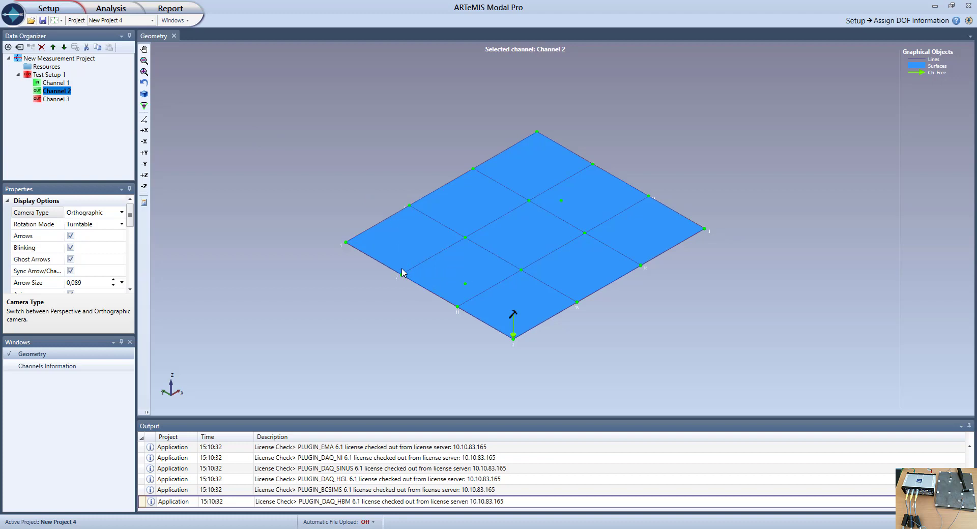
pyautogui.click(145, 176)
pyautogui.moveTo(63, 100)
pyautogui.mouseDown()
pyautogui.moveTo(125, 116)
pyautogui.moveTo(345, 243)
pyautogui.moveTo(473, 168)
pyautogui.moveTo(560, 200)
pyautogui.mouseUp()
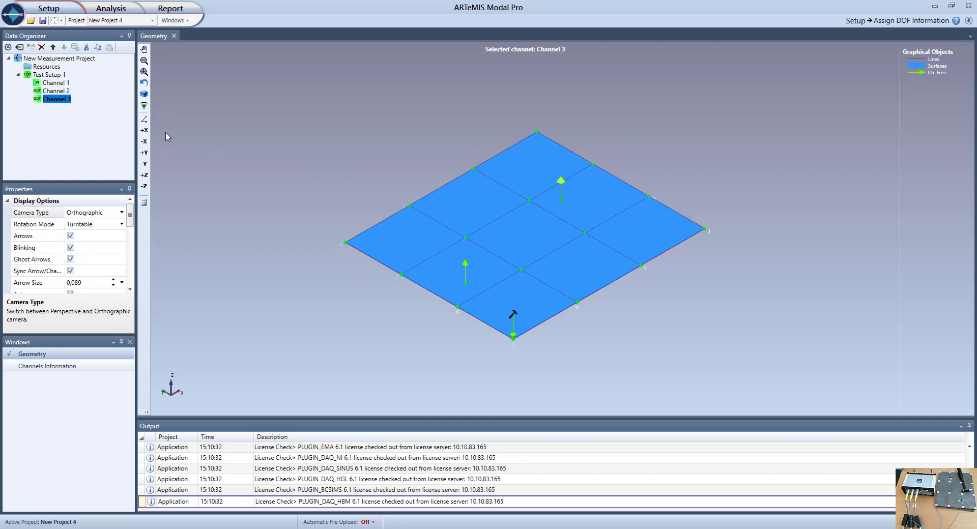
# Replicate Test Setup 1 into 15 additional setups with all three channels, using Channels 2 and 3 as references.
pyautogui.click(55, 75)
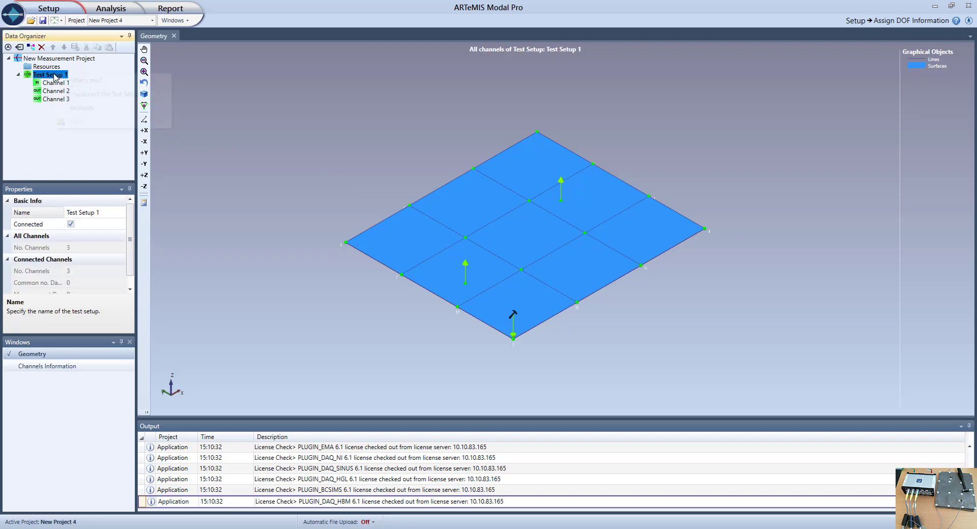
pyautogui.rightClick(55, 75)
pyautogui.click(82, 108)
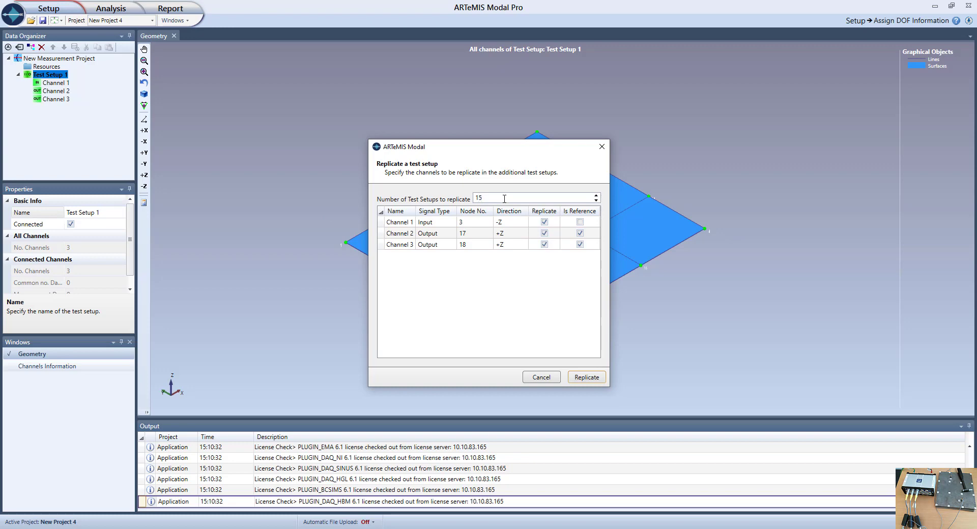
pyautogui.click(586, 377)
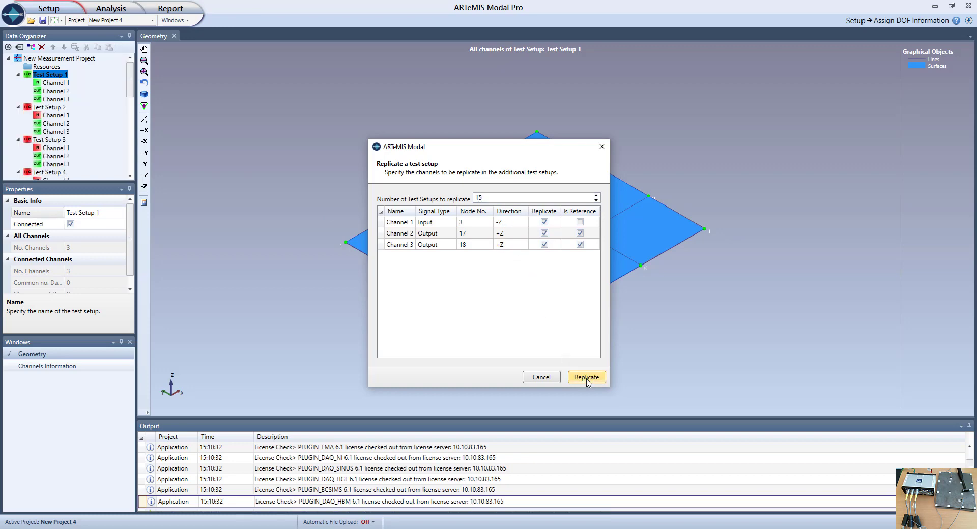
# Place the Channel 1 hammer inputs of Test Setups 2, 3 and 4 on successive nodes from the front corner to the left corner.
pyautogui.click(53, 116)
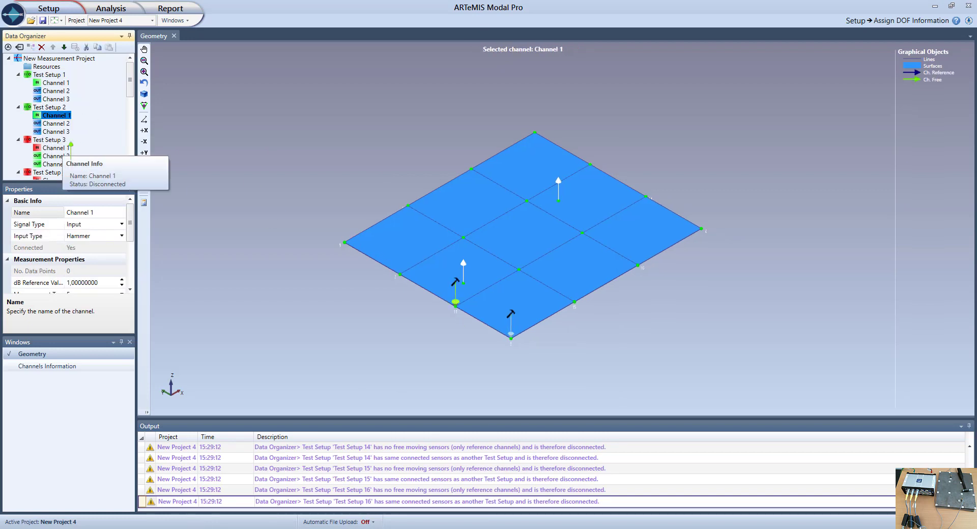
pyautogui.click(56, 148)
pyautogui.click(402, 274)
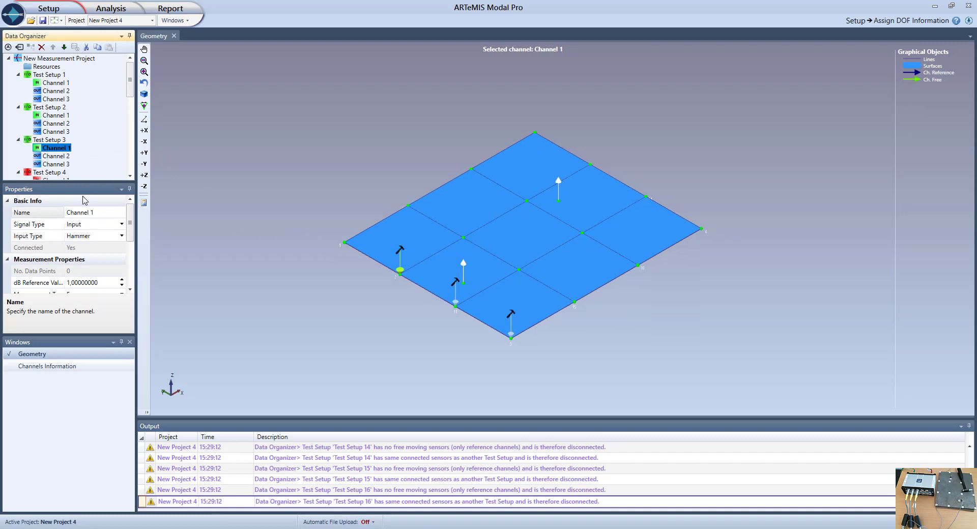
pyautogui.scroll(-1, 83, 161)
pyautogui.click(56, 156)
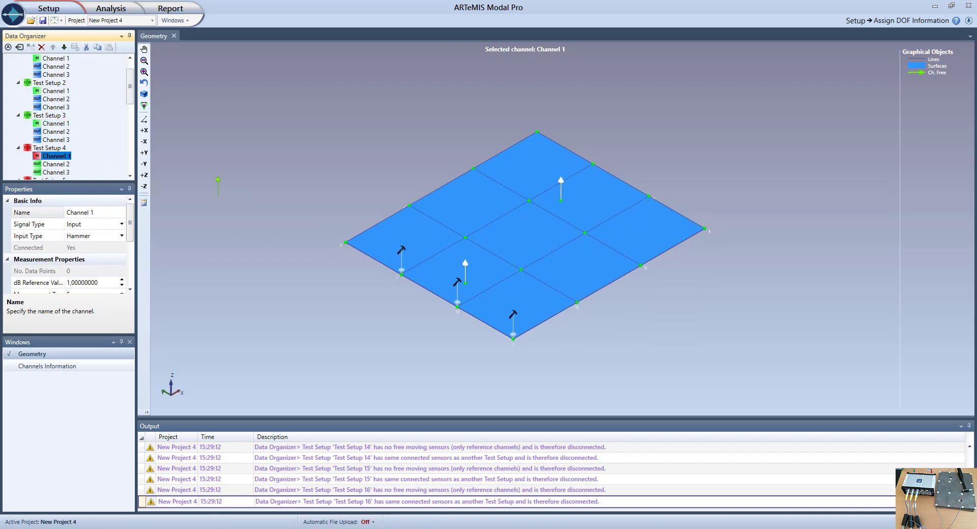
# Place the Channel 1 hammer inputs of Test Setups 5 to 8 on the second node row, from the front-right to the back-left edge.
pyautogui.scroll(-2, 71, 130)
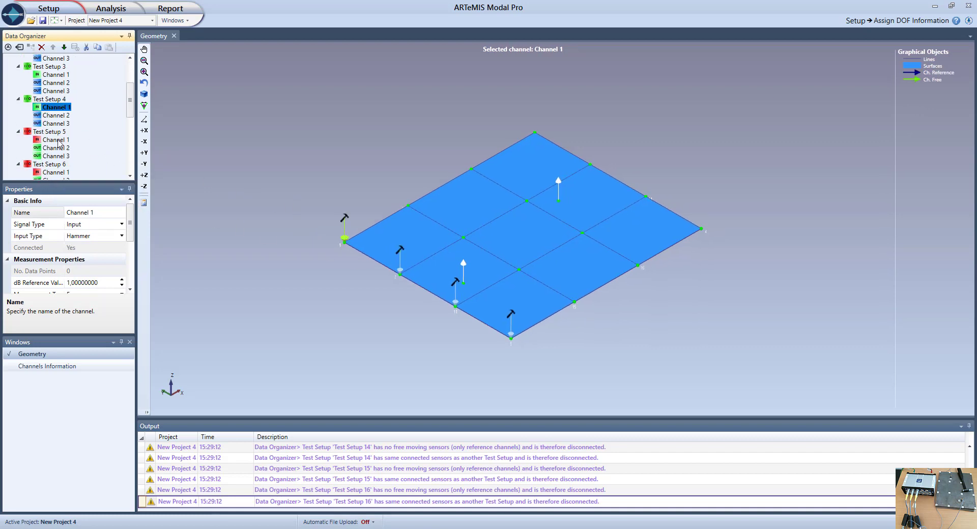
pyautogui.click(57, 140)
pyautogui.click(518, 277)
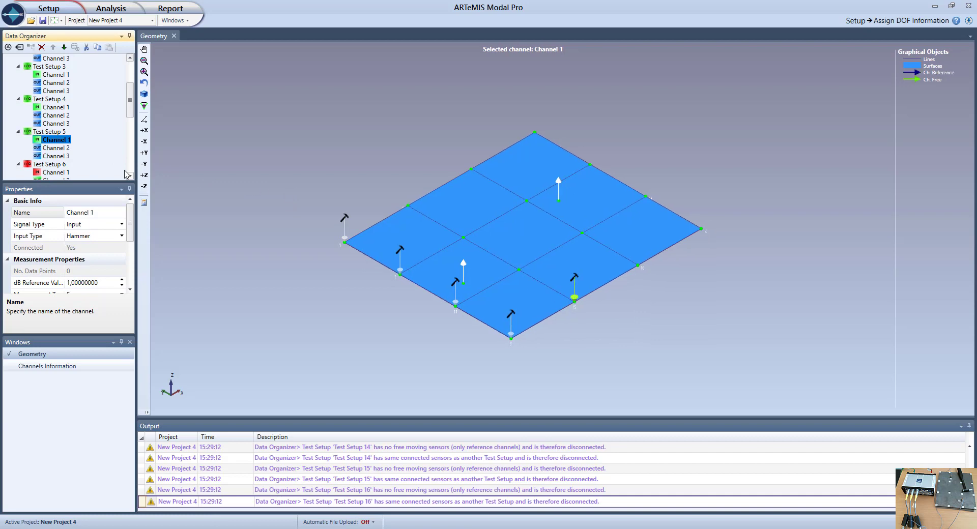
pyautogui.click(56, 172)
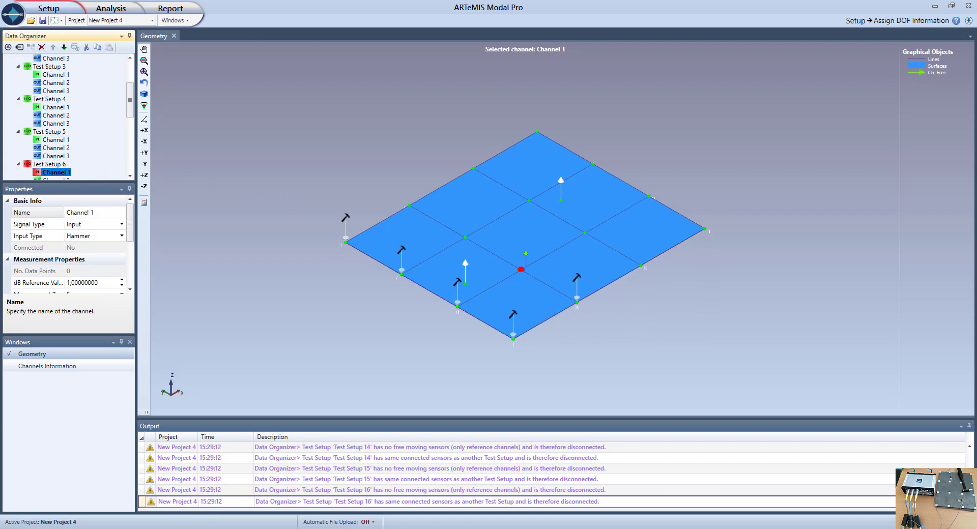
pyautogui.click(520, 268)
pyautogui.scroll(-3, 61, 132)
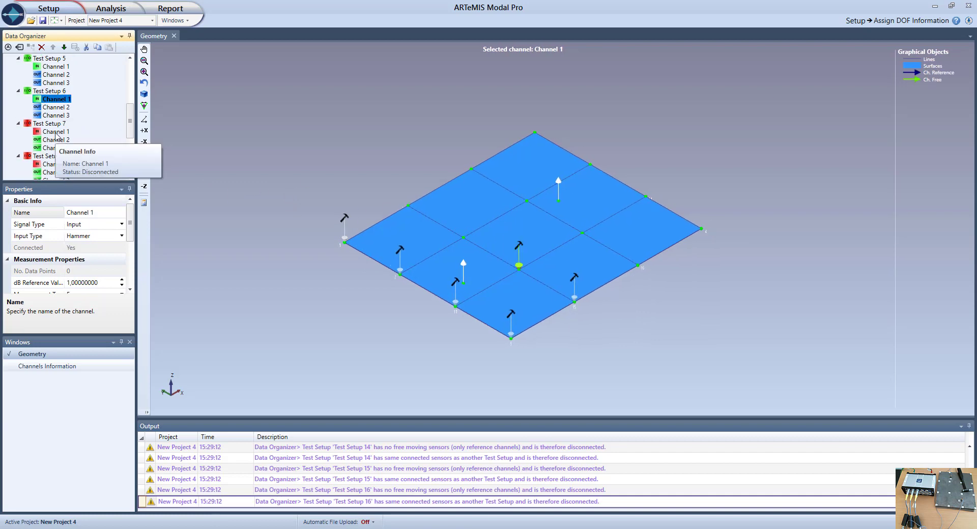
pyautogui.click(56, 134)
pyautogui.click(465, 237)
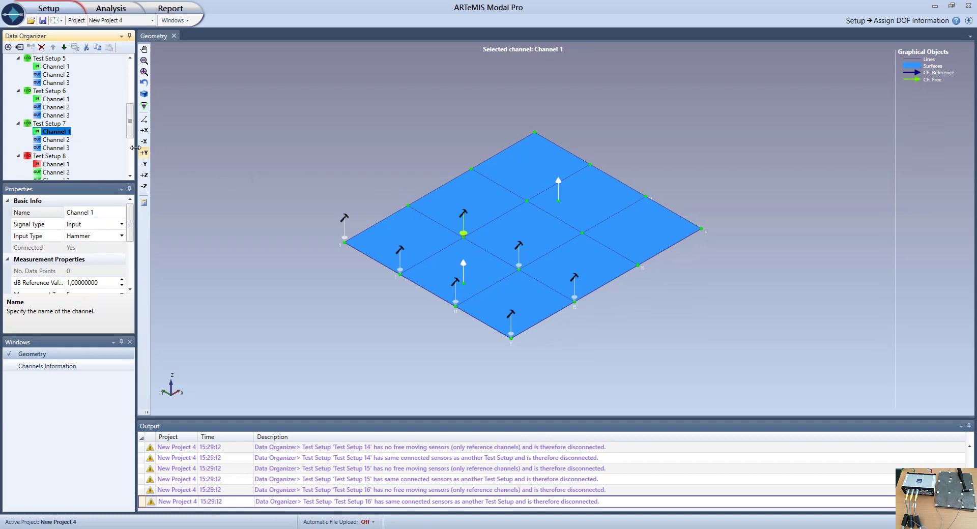
pyautogui.click(56, 164)
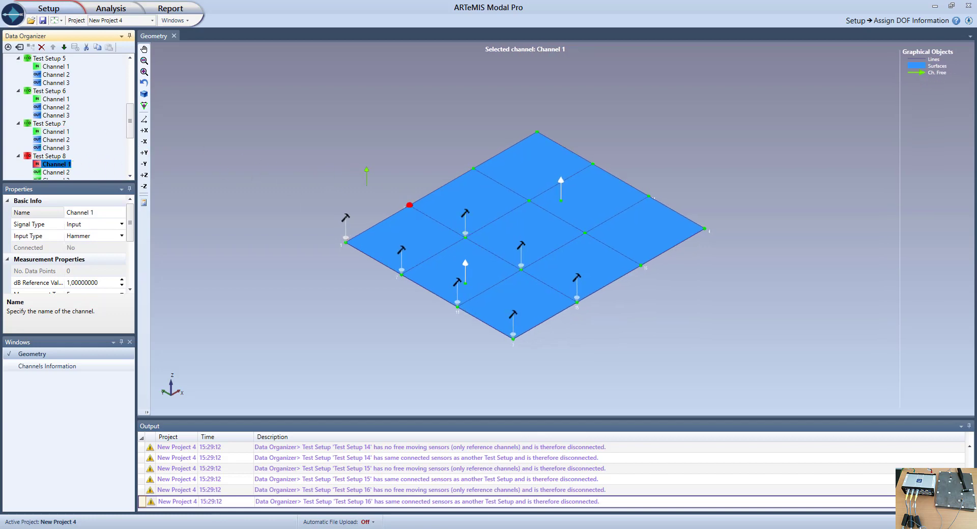
pyautogui.click(410, 204)
# Place the Channel 1 hammer inputs of Test Setups 9 to 12 on the third node row, from the front-right to the back-left edge.
pyautogui.scroll(-3, 68, 135)
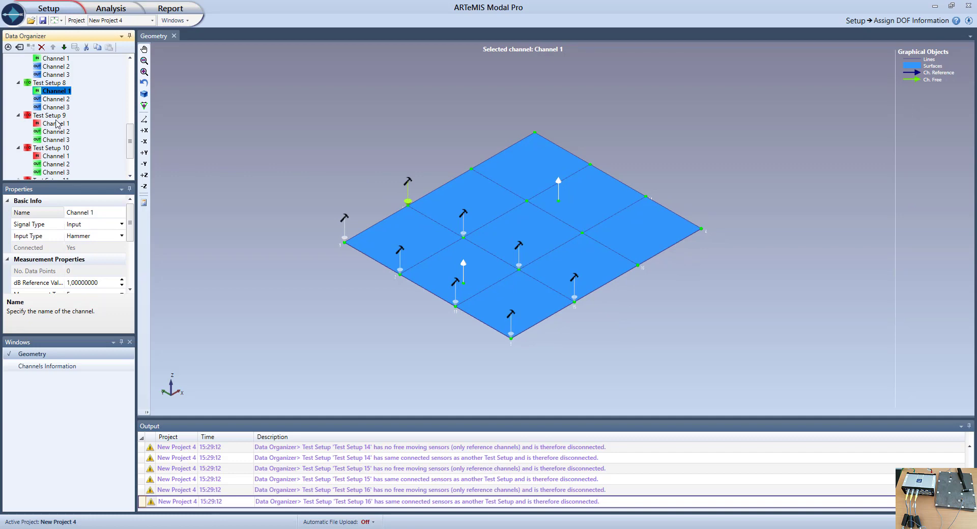
pyautogui.click(61, 123)
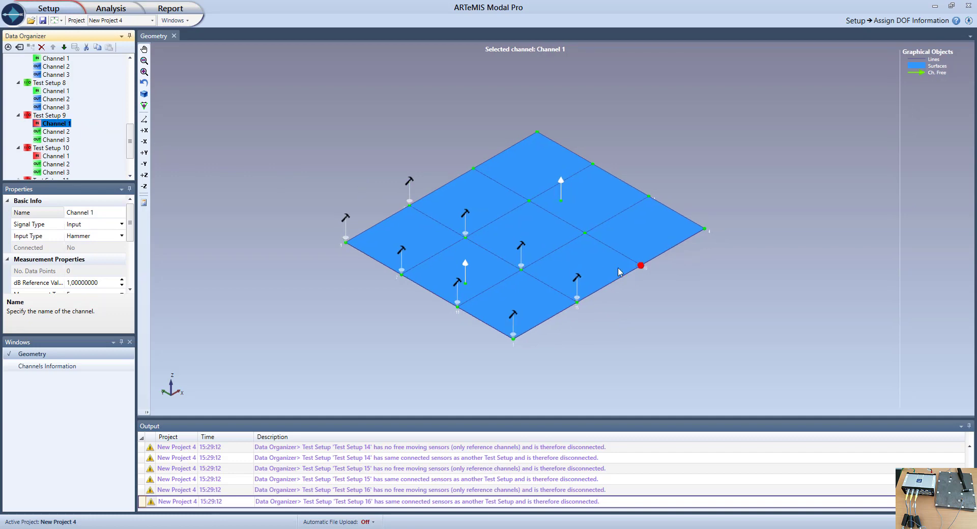
pyautogui.click(637, 263)
pyautogui.click(54, 157)
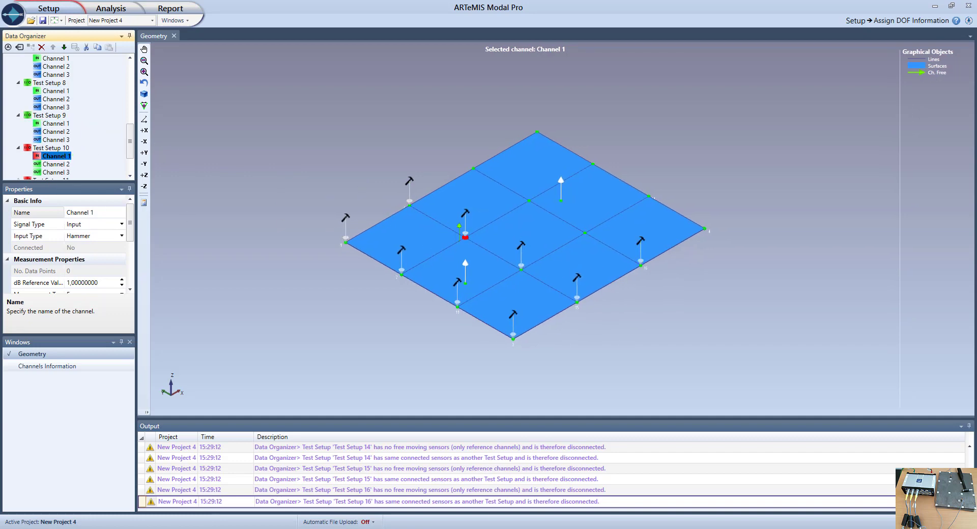
pyautogui.click(585, 232)
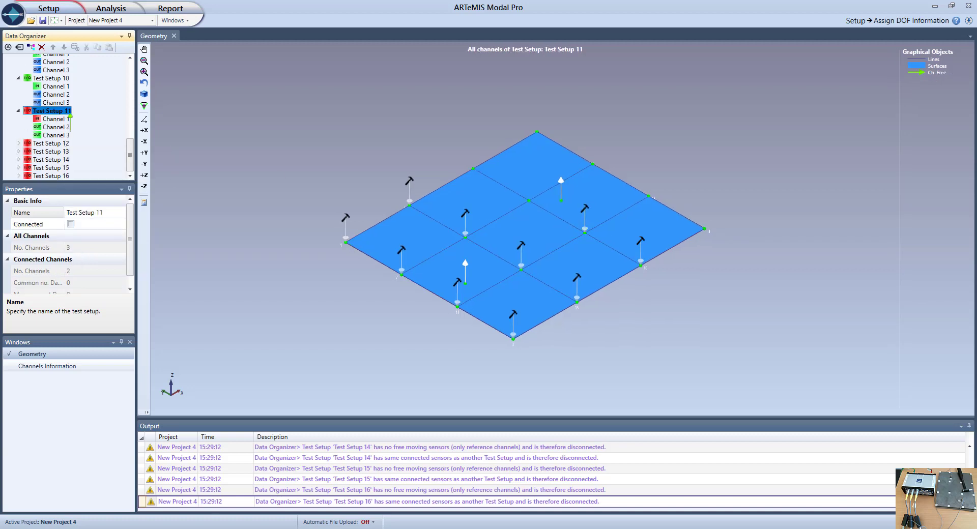
pyautogui.click(57, 119)
pyautogui.click(529, 200)
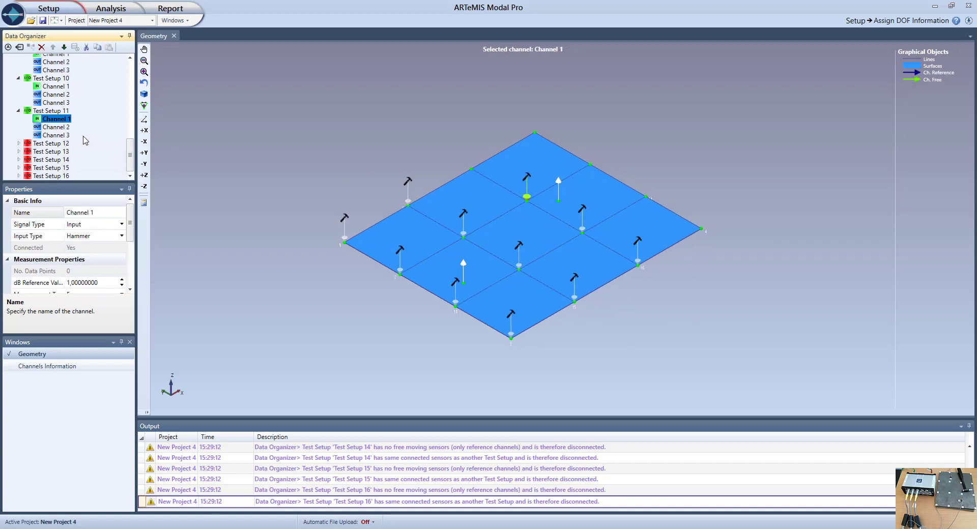
pyautogui.click(57, 151)
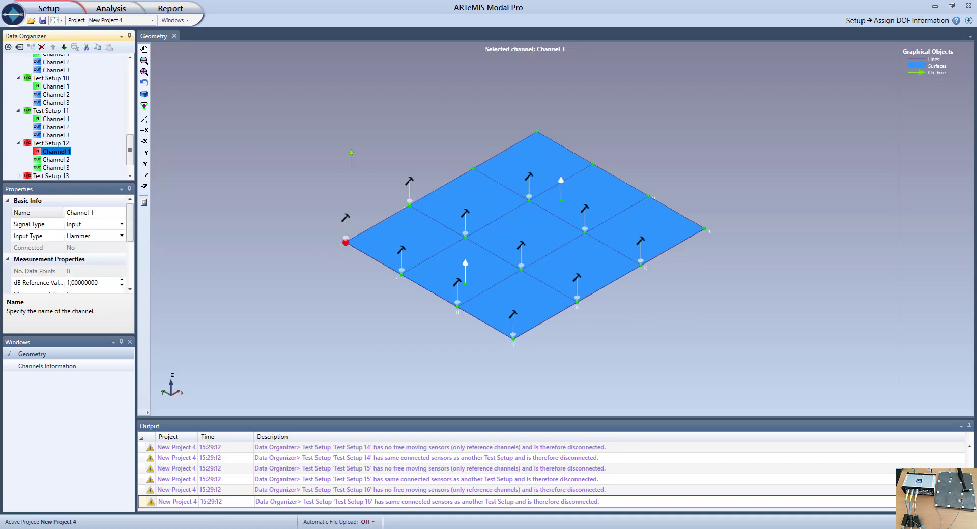
pyautogui.click(472, 165)
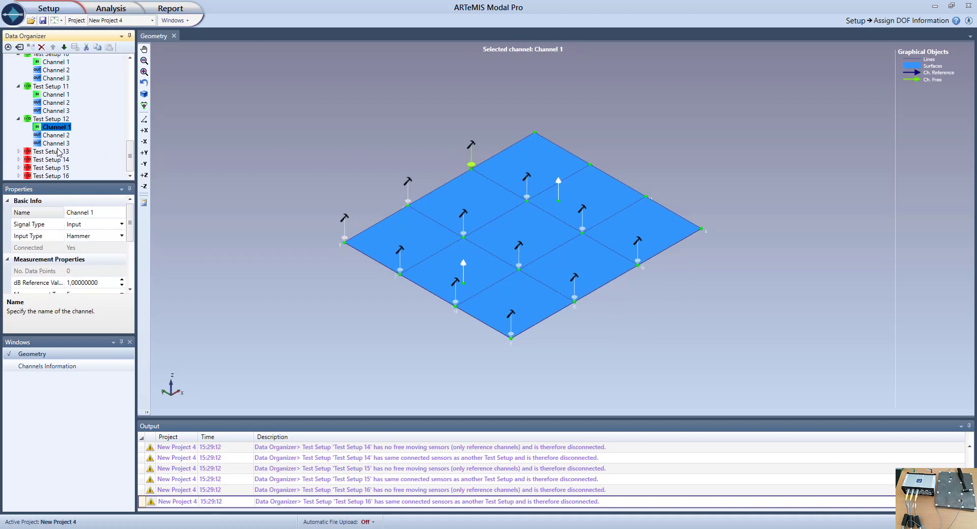
# Place the Channel 1 hammer inputs of Test Setups 13 to 16 on the last node row, from the right corner to the back corner.
pyautogui.click(53, 136)
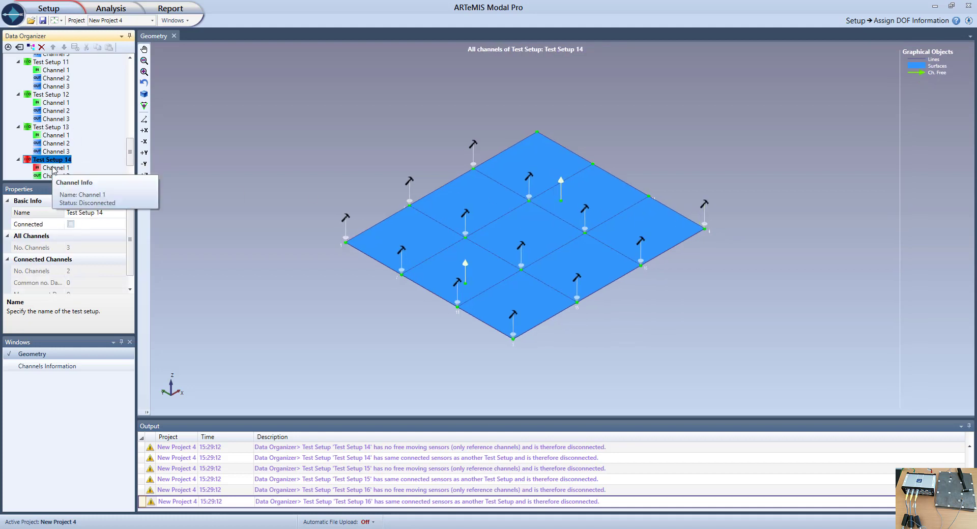
pyautogui.click(53, 168)
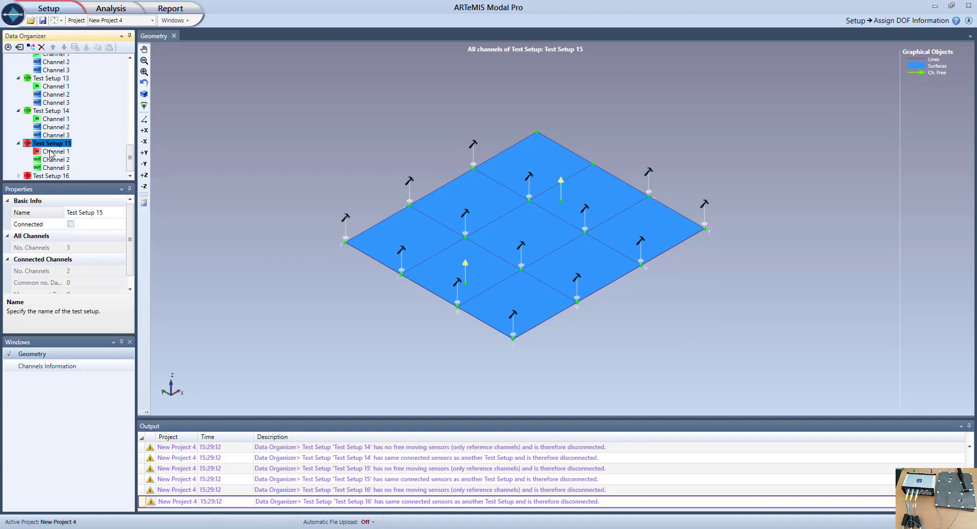
pyautogui.click(52, 151)
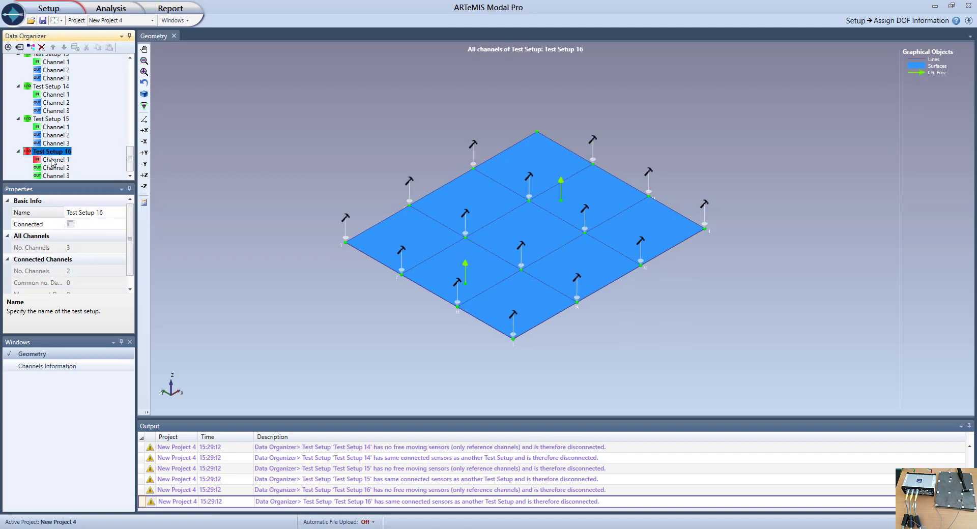
pyautogui.click(52, 160)
pyautogui.click(520, 115)
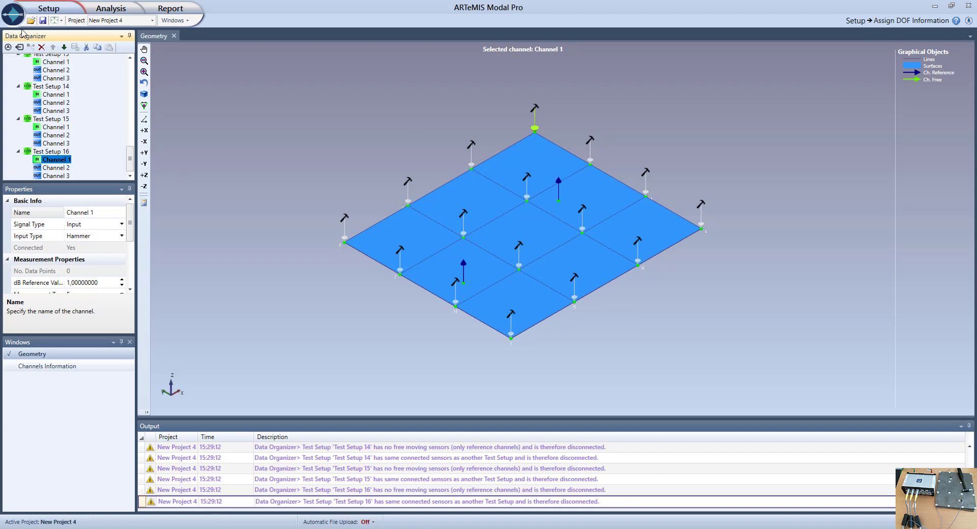
# Open the HBM data acquisition task and accept the sensor types from the last sensor configuration.
pyautogui.click(39, 10)
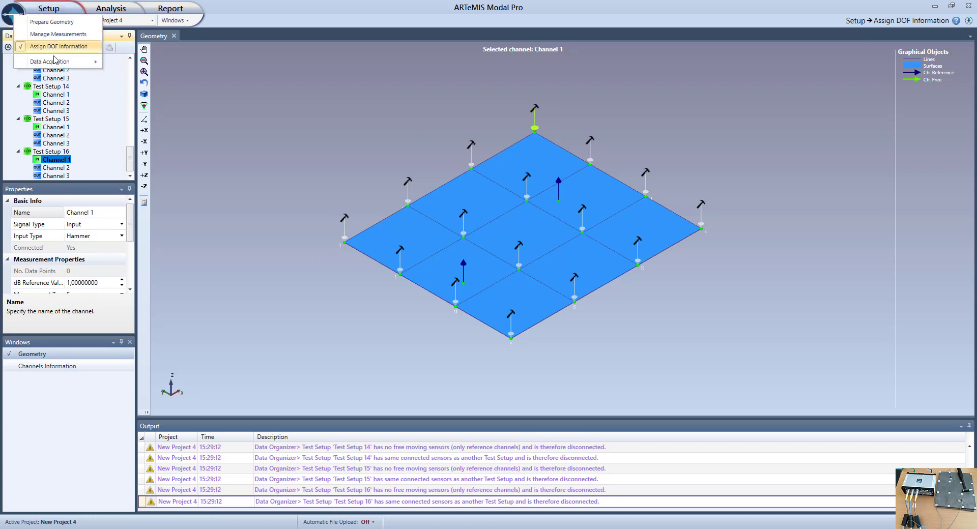
pyautogui.moveTo(57, 62)
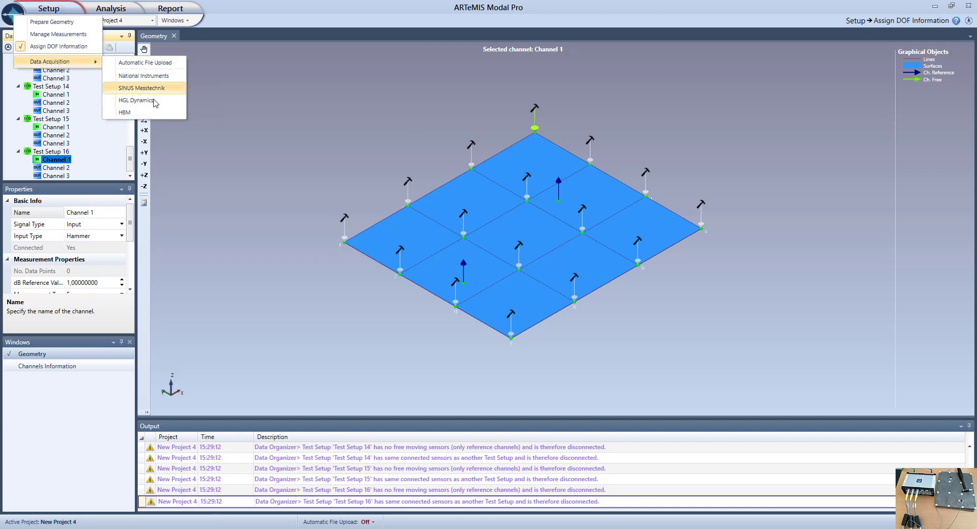
pyautogui.click(169, 115)
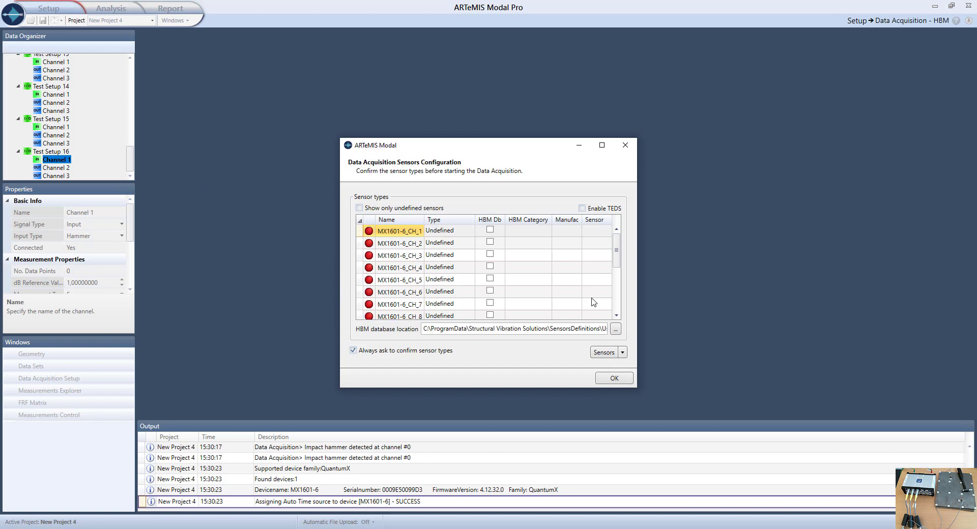
pyautogui.click(536, 255)
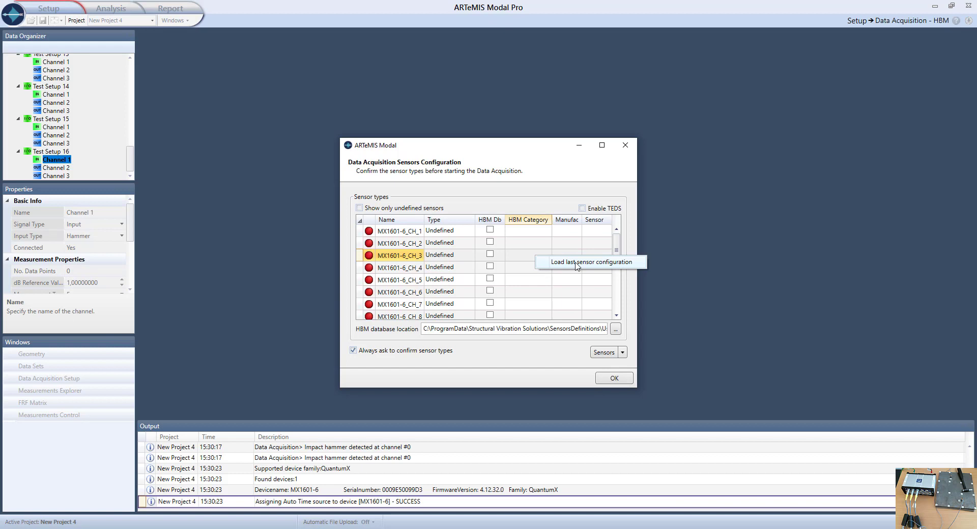
pyautogui.click(577, 263)
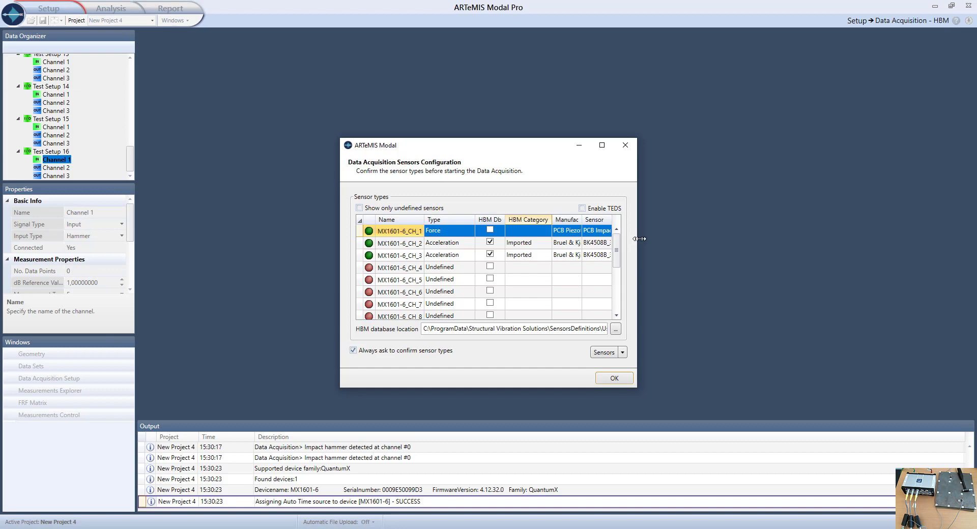
pyautogui.moveTo(637, 238); pyautogui.dragTo(778, 236)
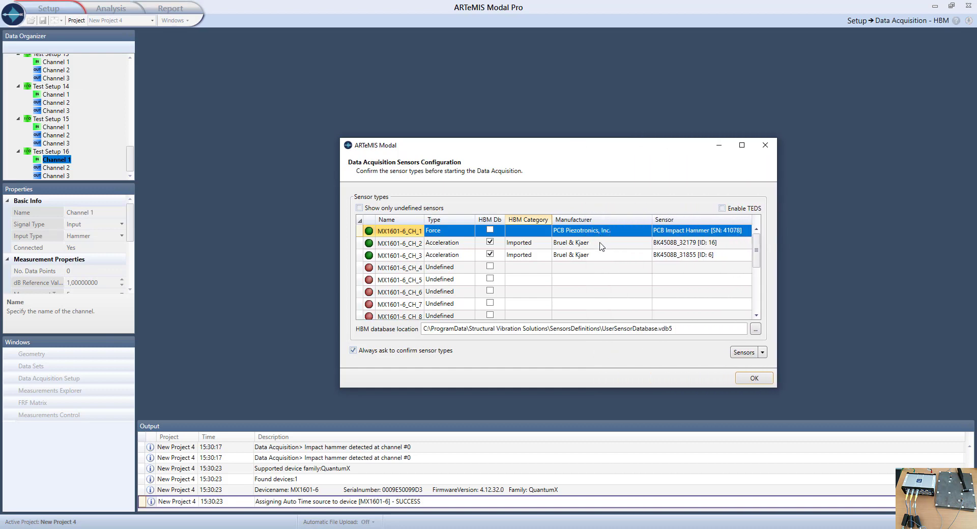
pyautogui.click(758, 380)
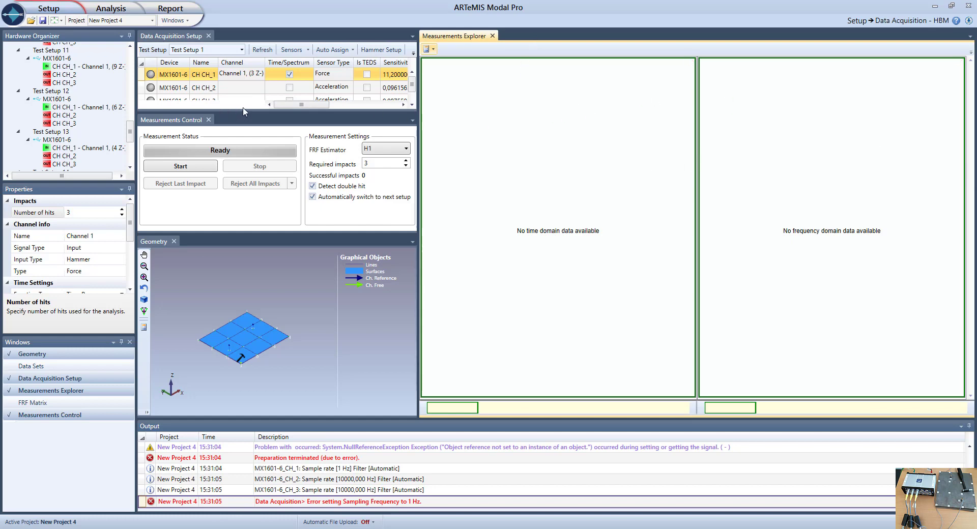
# Automatically assign the channels to the sensors for all test setups and enable the time/spectrum display for CH_2 and CH_3.
pyautogui.moveTo(246, 113); pyautogui.dragTo(246, 143)
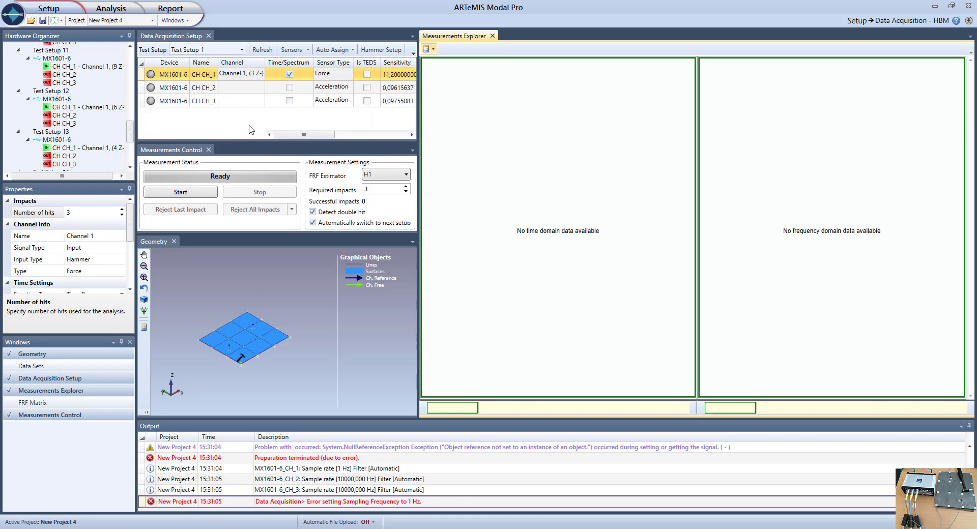
pyautogui.click(328, 51)
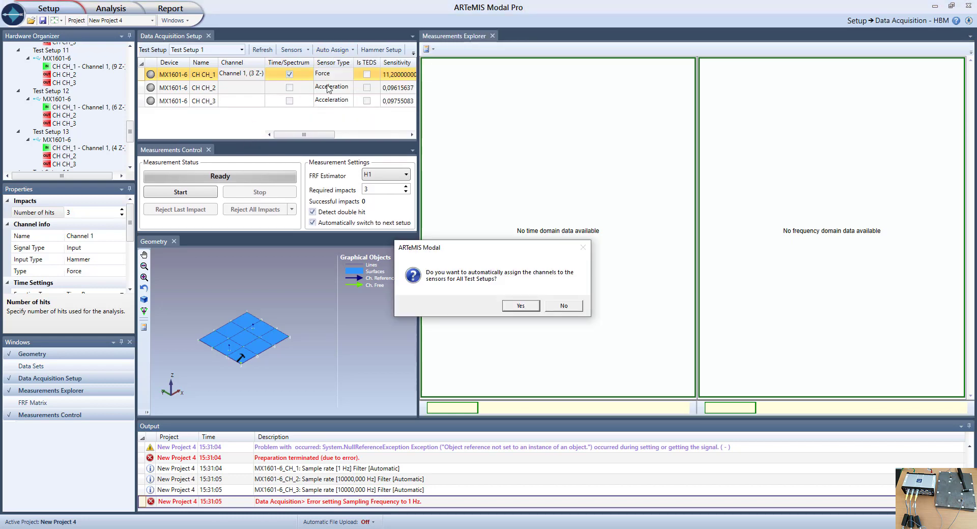
pyautogui.click(521, 306)
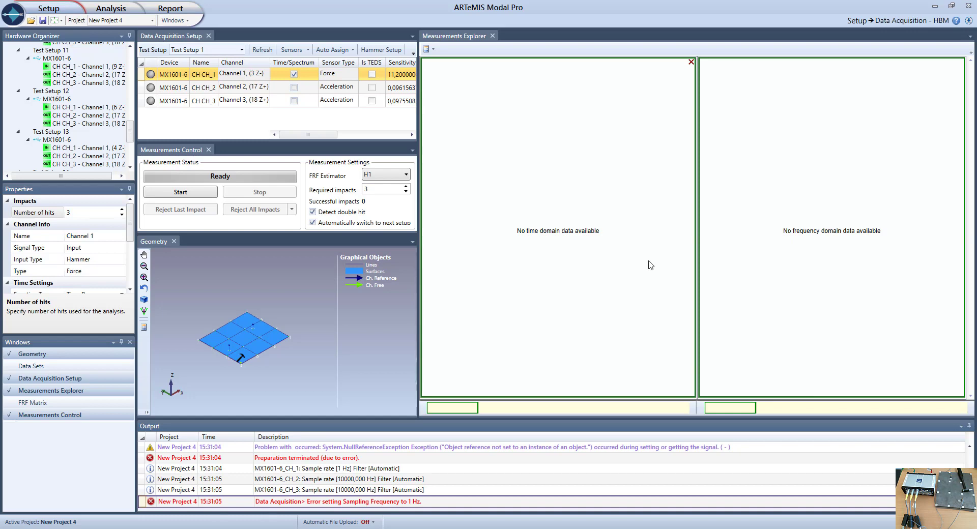
pyautogui.click(294, 88)
pyautogui.click(295, 101)
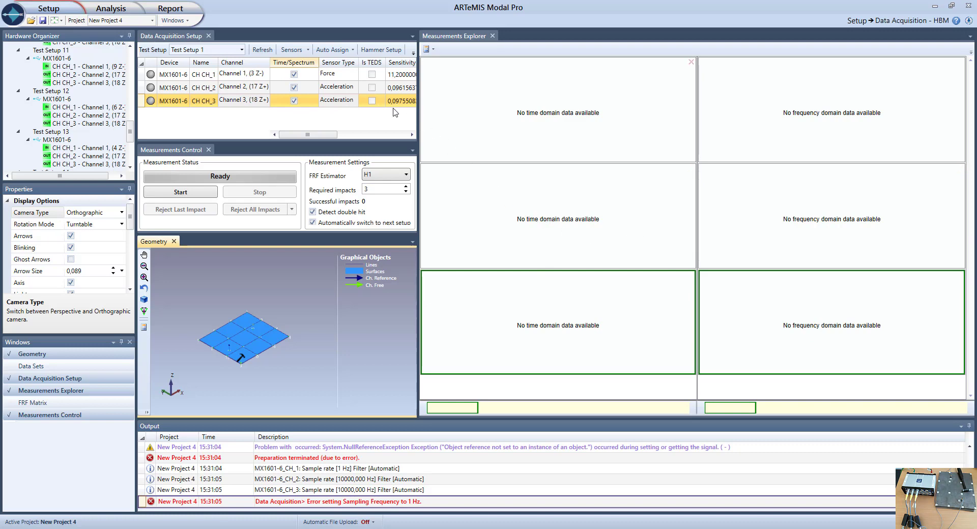
# In the hammer setup, set the bandwidth to a 5000 Hz sampling frequency, Linear Phase 1667 Hz filter and 2048 resolution.
pyautogui.click(382, 51)
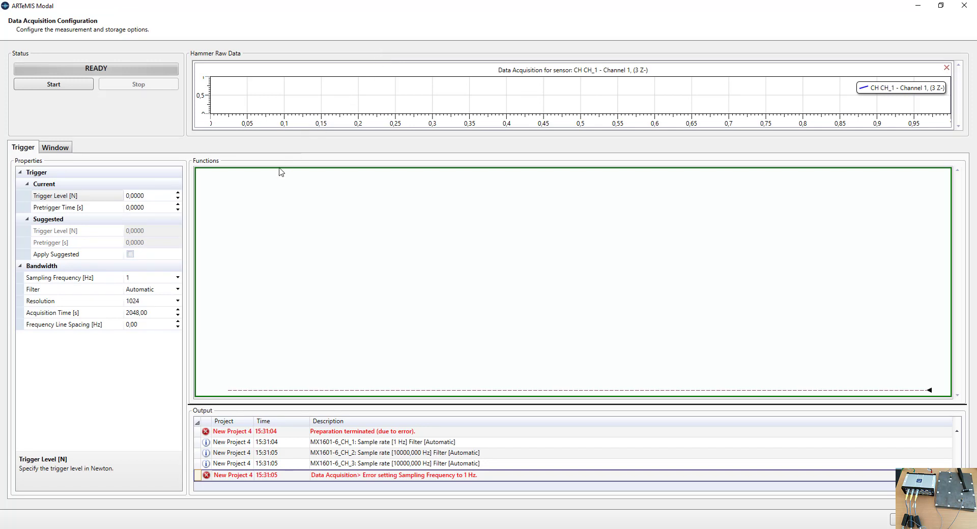
pyautogui.click(178, 278)
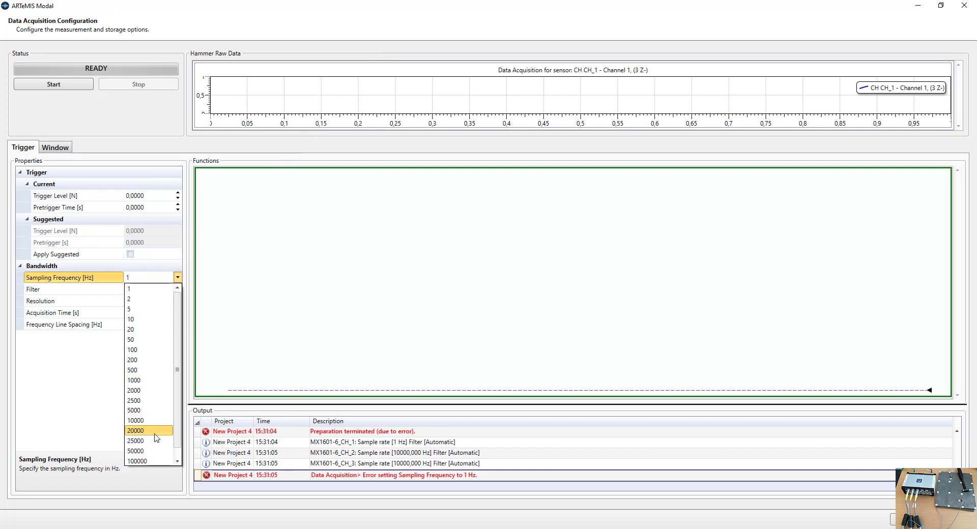
pyautogui.click(135, 410)
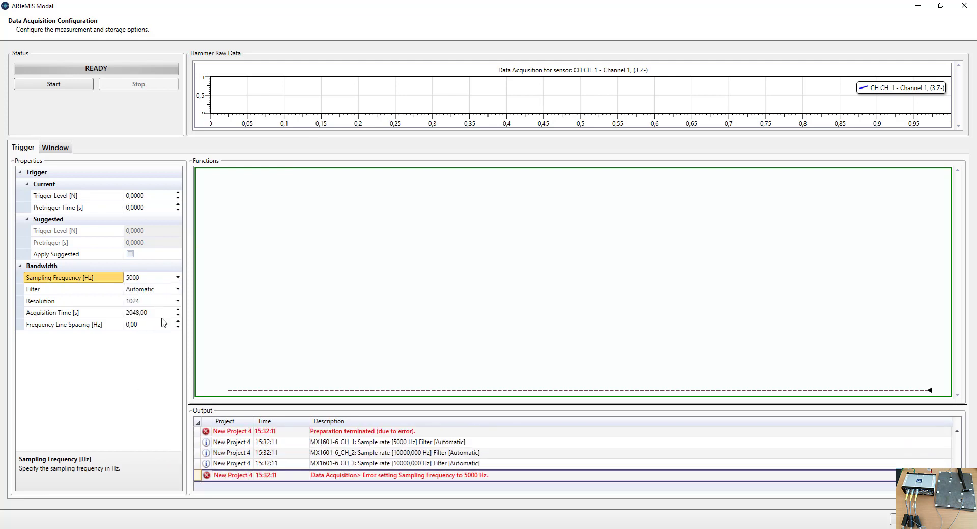
pyautogui.click(177, 289)
pyautogui.scroll(-6, 170, 422)
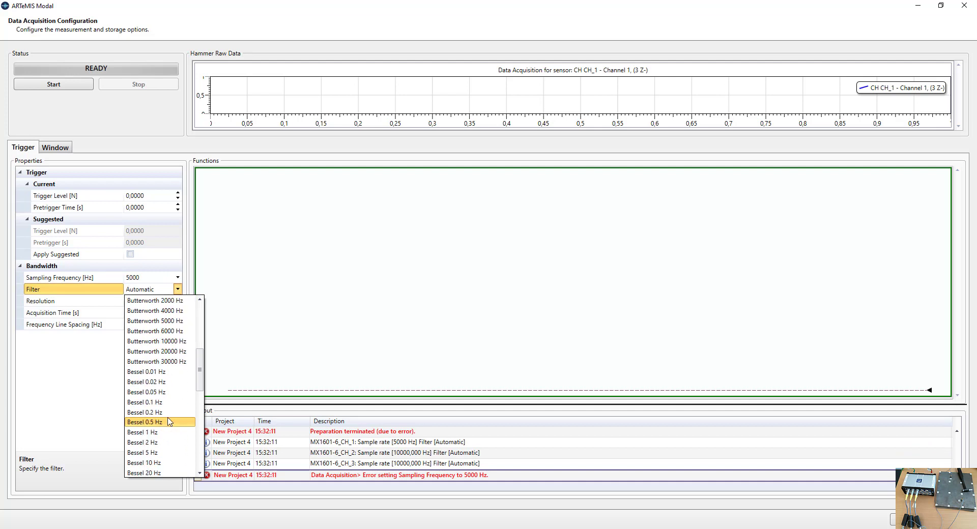
pyautogui.scroll(-12, 170, 422)
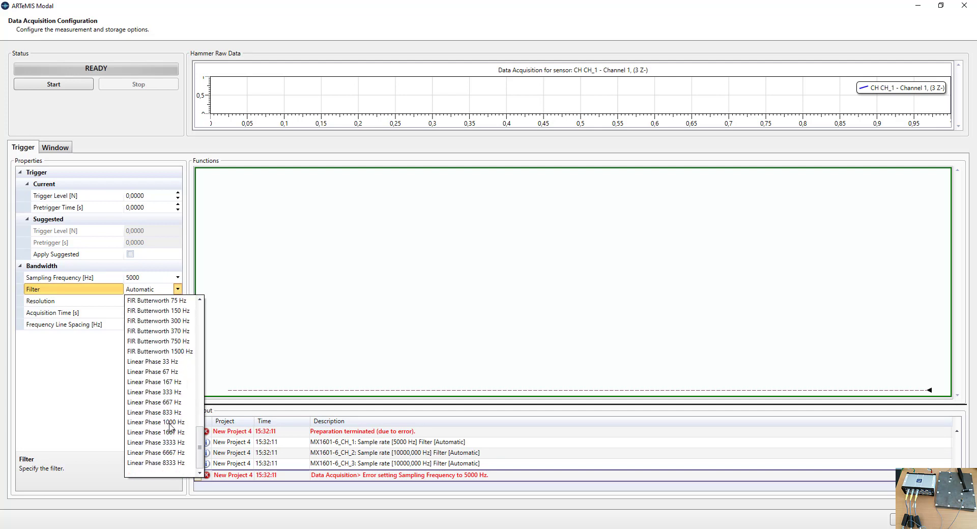
pyautogui.click(171, 434)
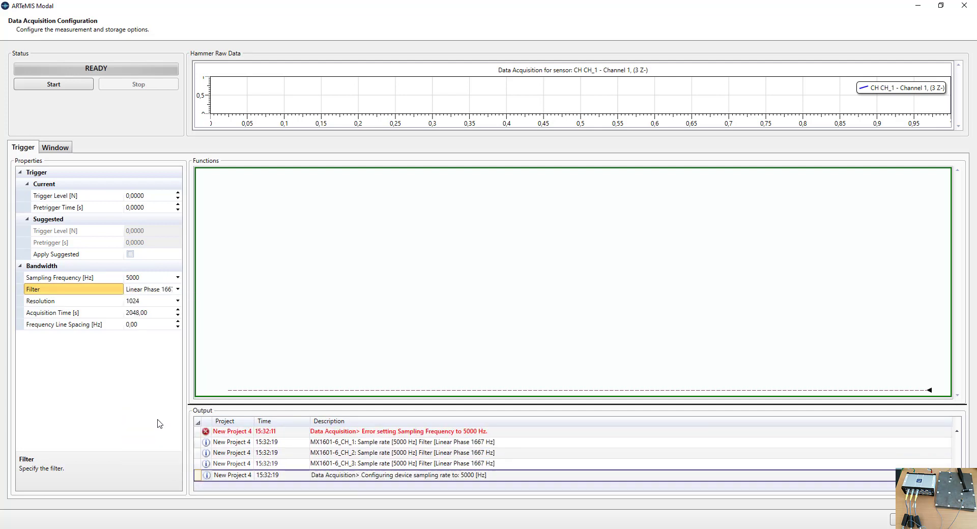
pyautogui.click(178, 301)
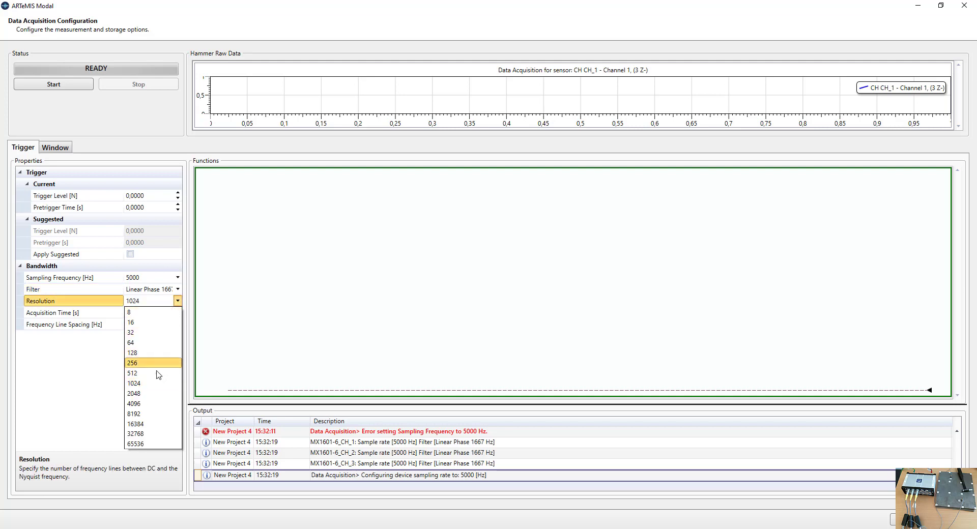
pyautogui.click(151, 395)
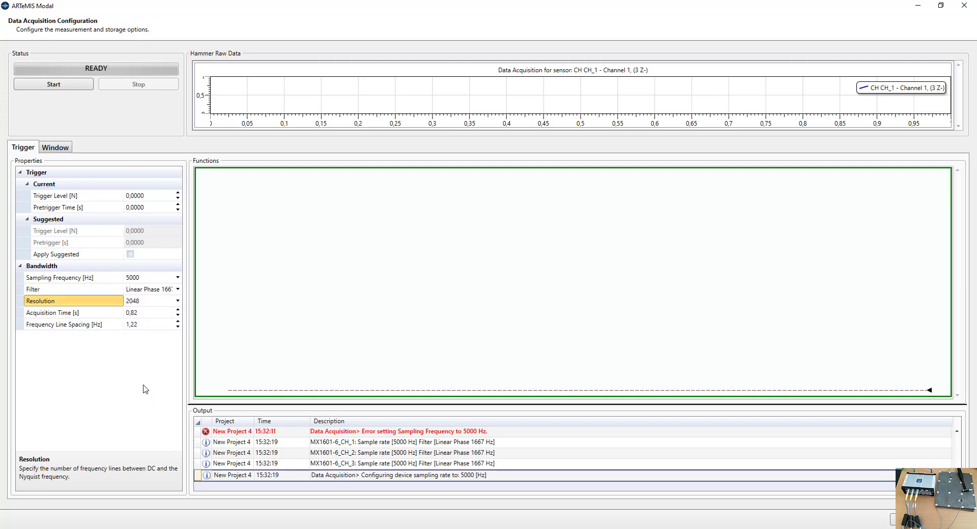
# Record trial hammer impacts for the trigger configuration, then stop and apply the suggested trigger level and pretrigger time.
pyautogui.click(57, 89)
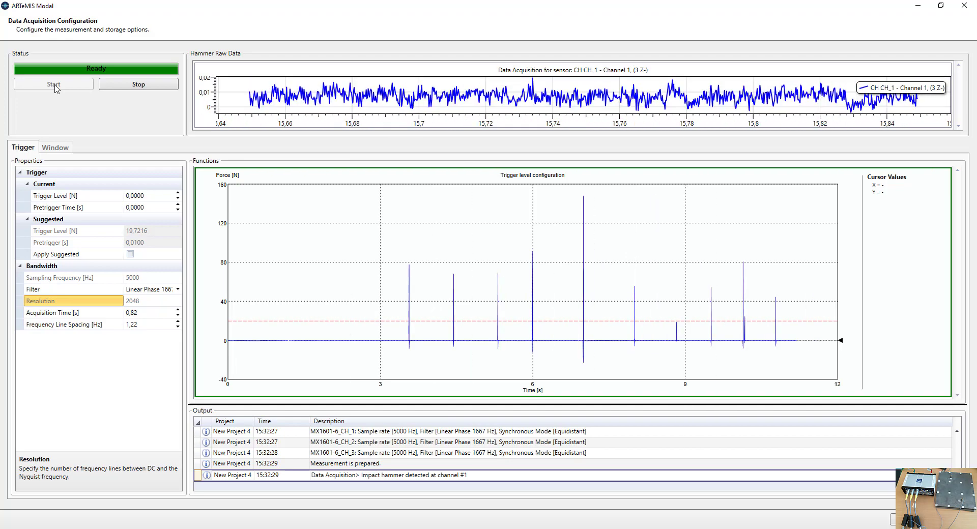
pyautogui.click(173, 84)
pyautogui.click(489, 306)
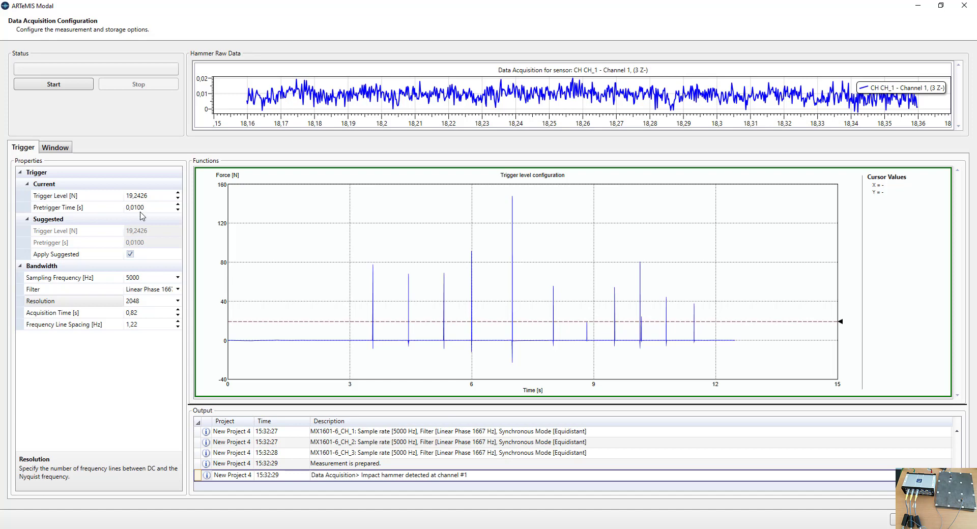
# In the window configuration, set the force channel's time display to Time Raw And Window and its window type to Force.
pyautogui.click(52, 148)
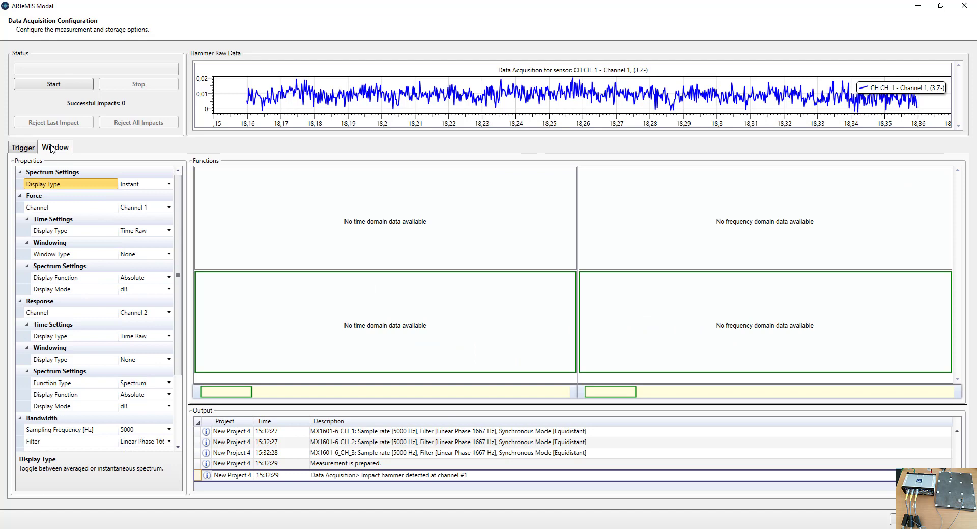
pyautogui.click(169, 231)
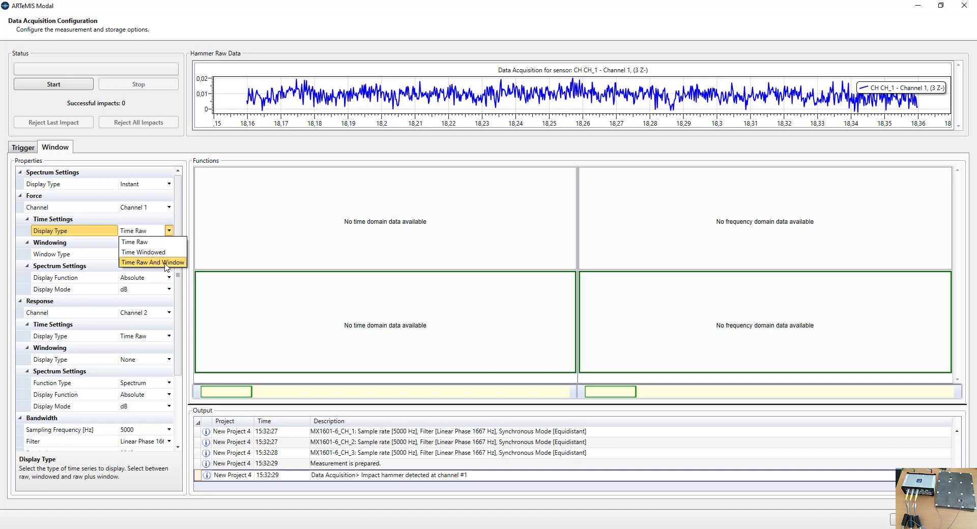
pyautogui.click(166, 262)
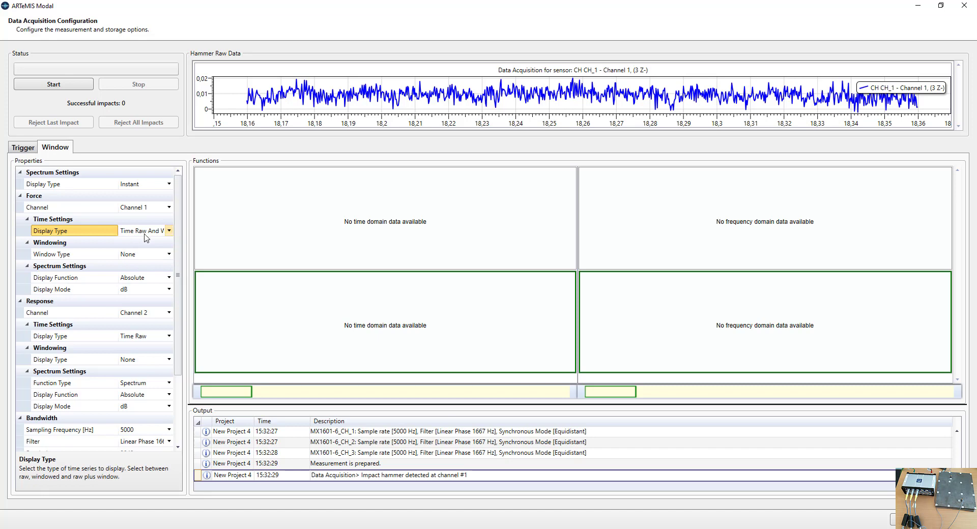
pyautogui.click(169, 255)
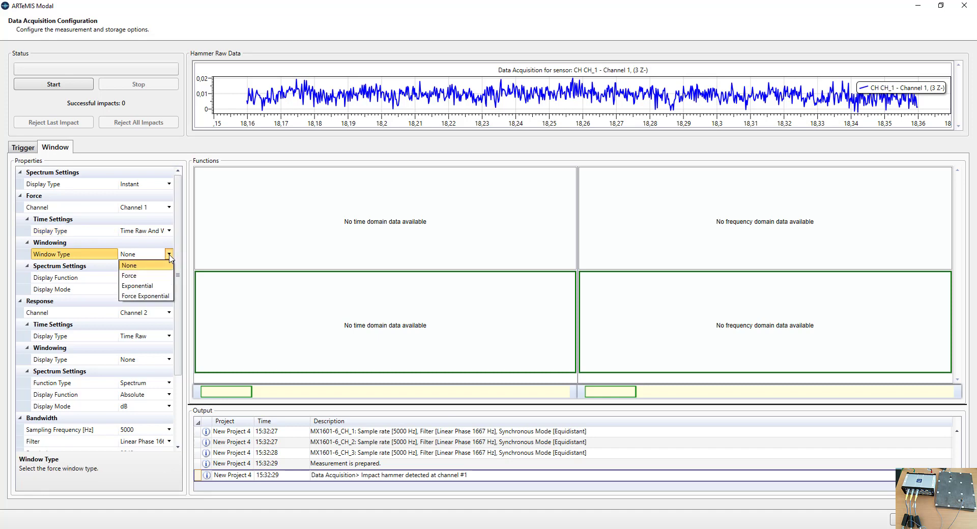
pyautogui.click(134, 277)
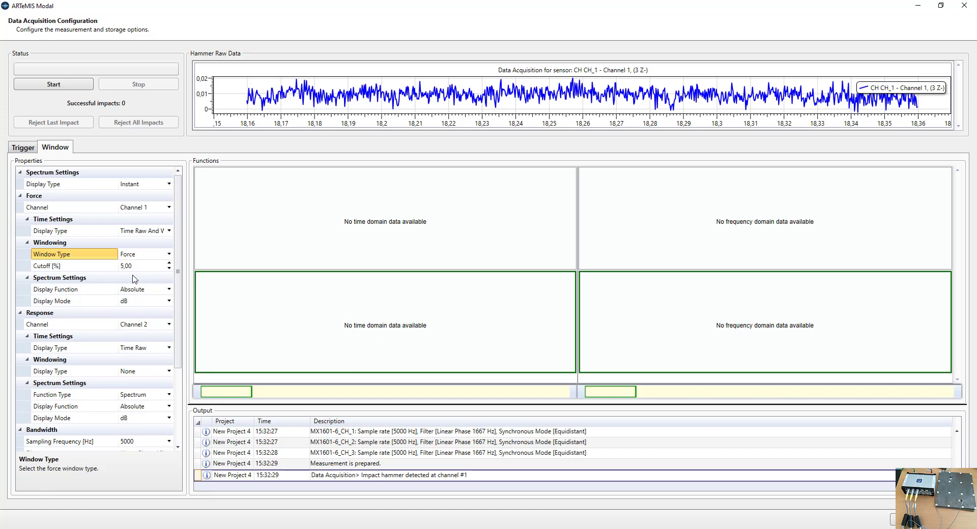
# Start a trial impact measurement with the Force window applied to the hammer channel.
pyautogui.click(61, 88)
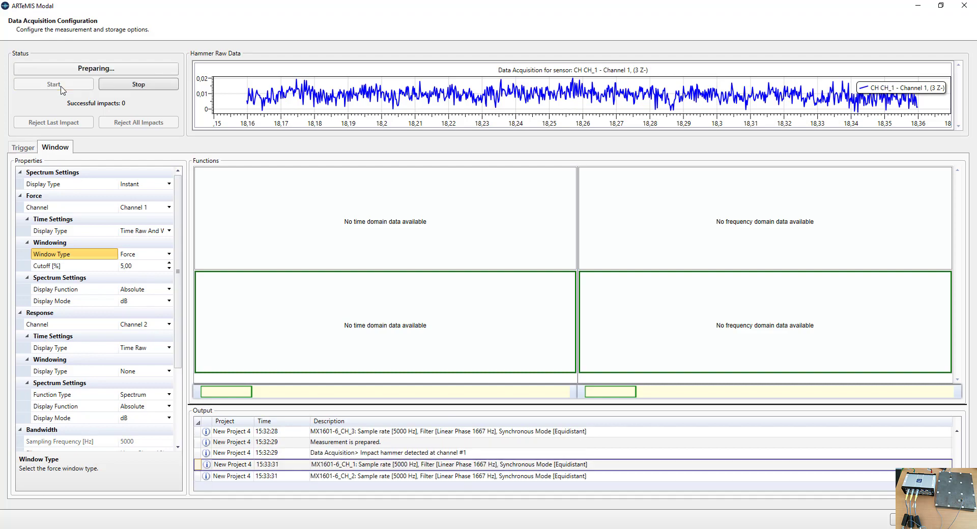